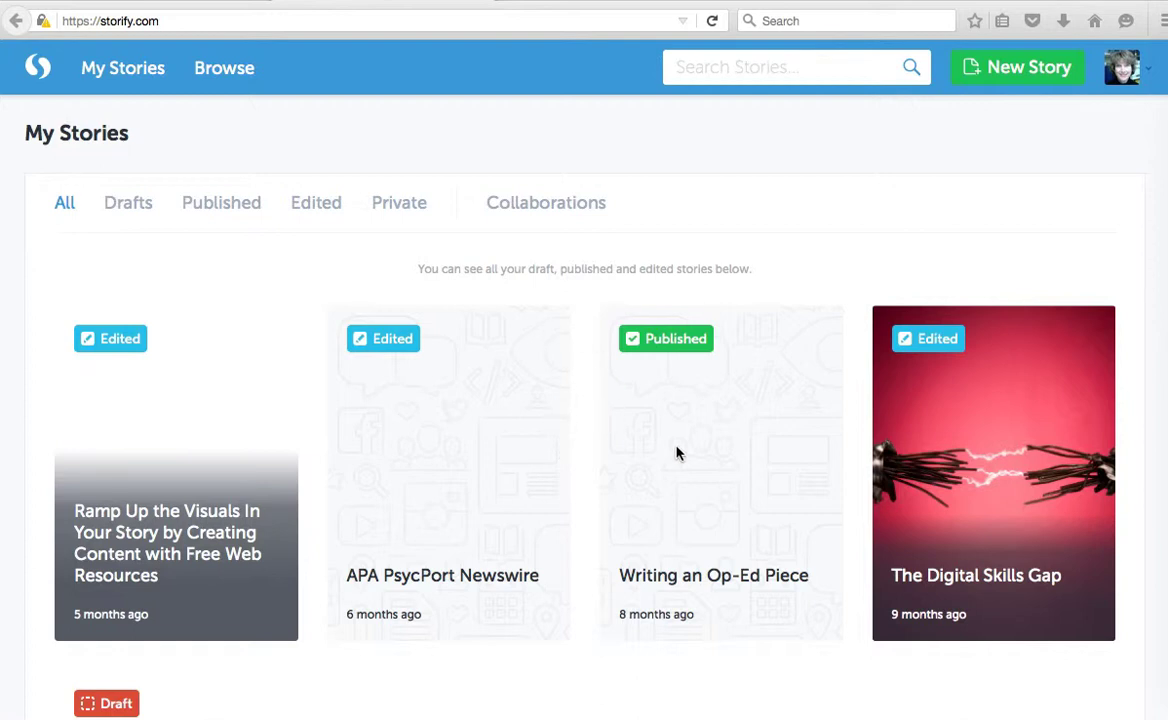
# Open The Digital Skills Gap story from its card in the story list.
pyautogui.scroll(-2, 676, 453)
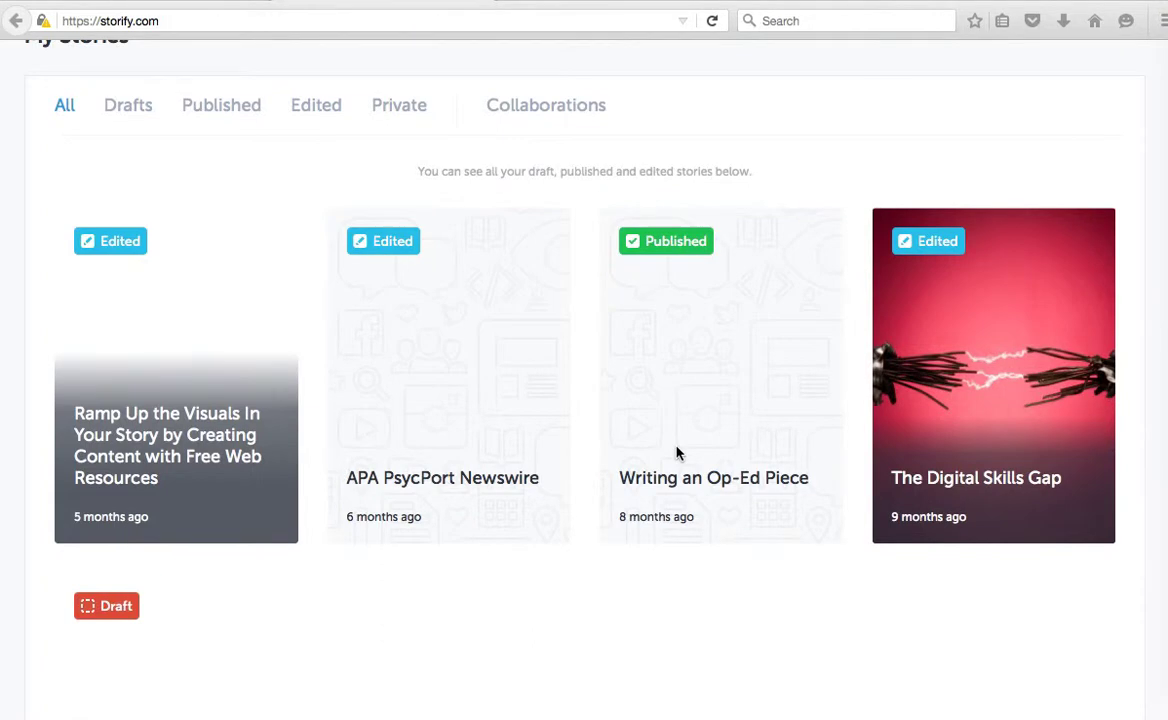
pyautogui.scroll(1, 677, 452)
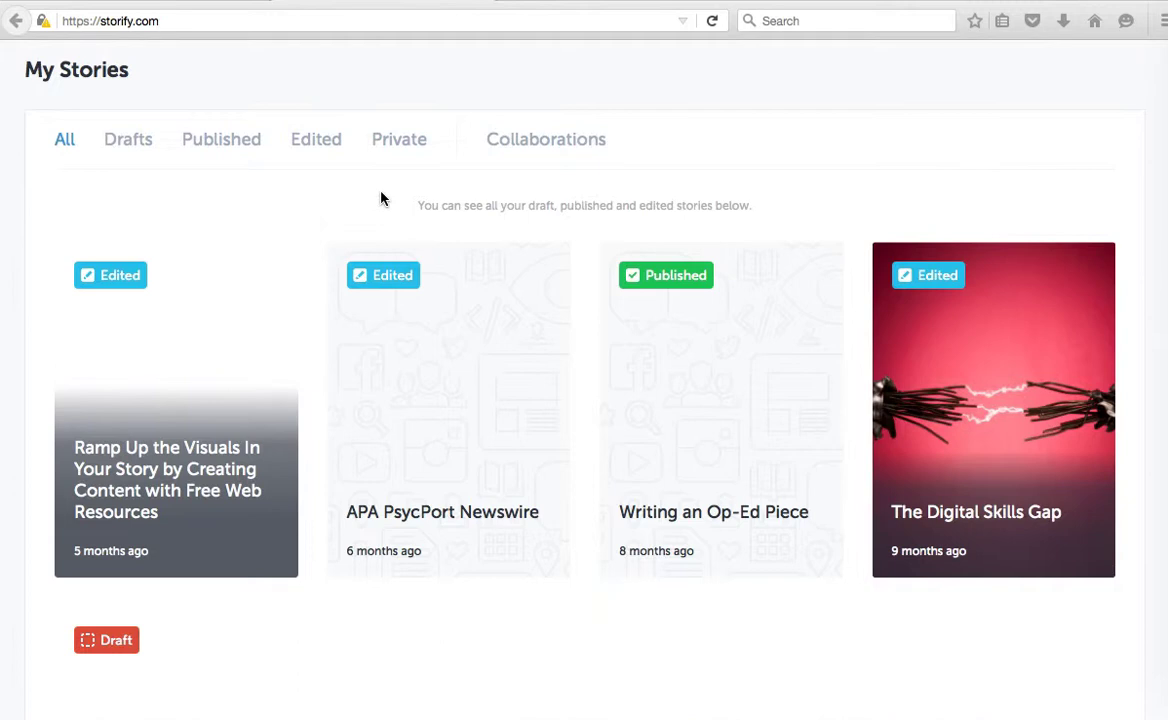
pyautogui.scroll(-5, 382, 197)
pyautogui.scroll(6, 382, 197)
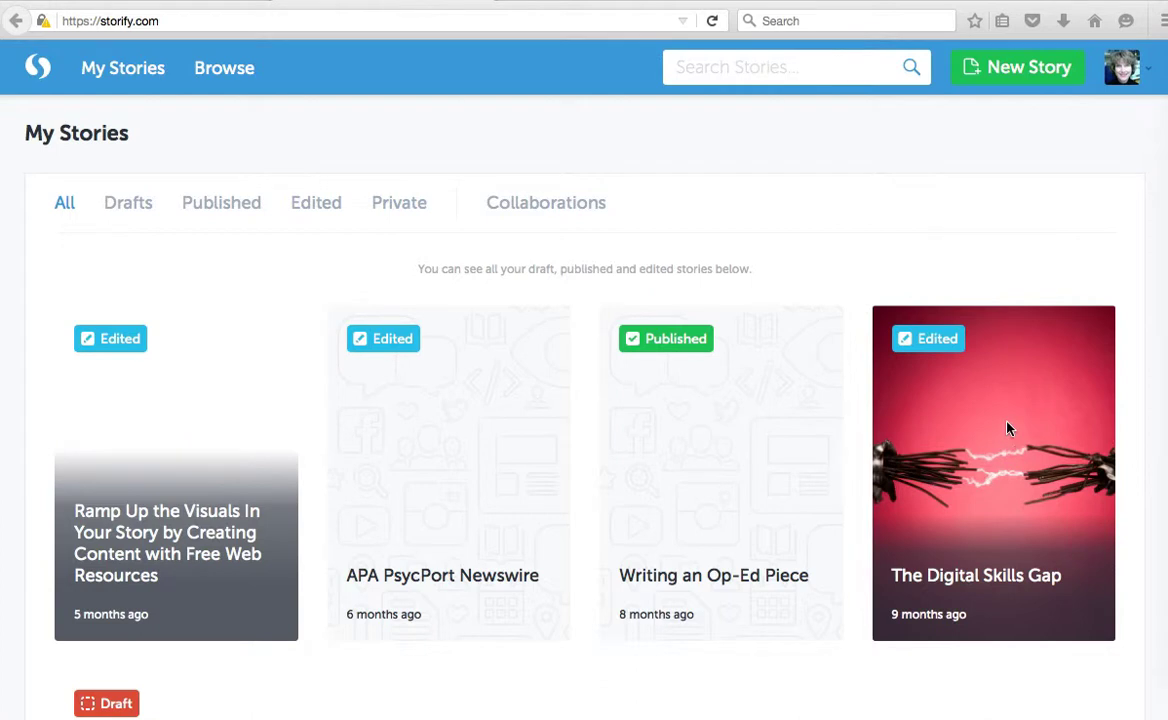
pyautogui.moveTo(1008, 428)
pyautogui.click(993, 466)
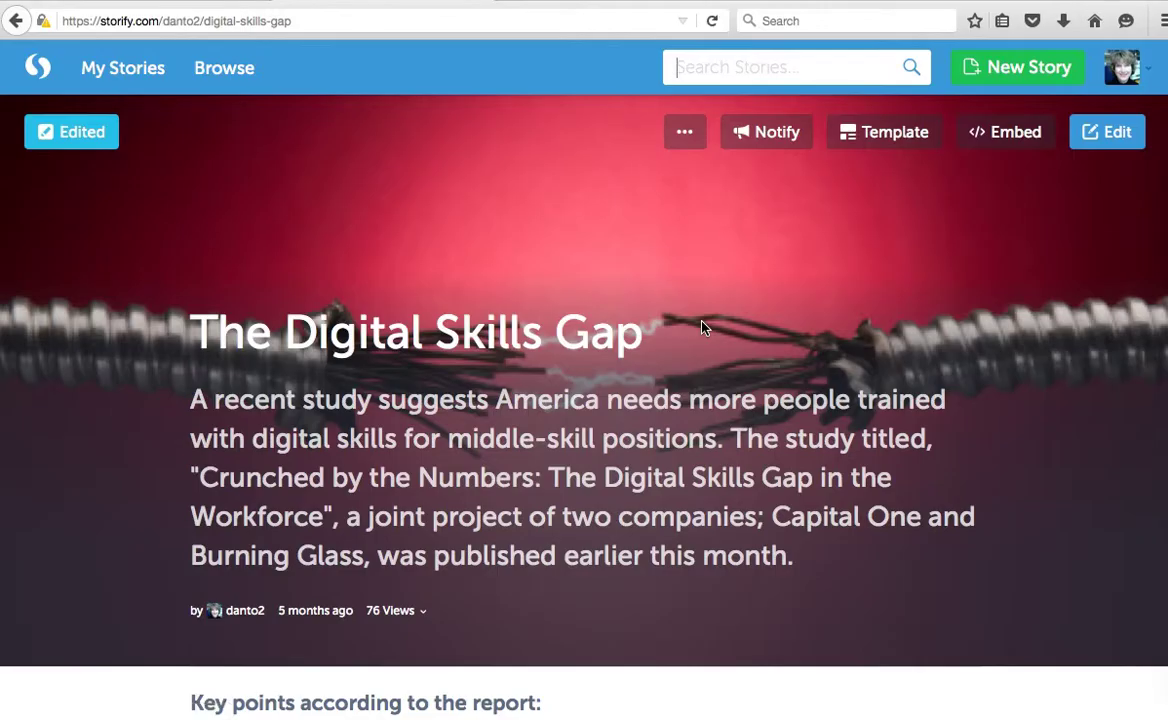
# Read down through the Capital One and Burning Glass link cards and the 78% infographic.
pyautogui.scroll(-1, 703, 327)
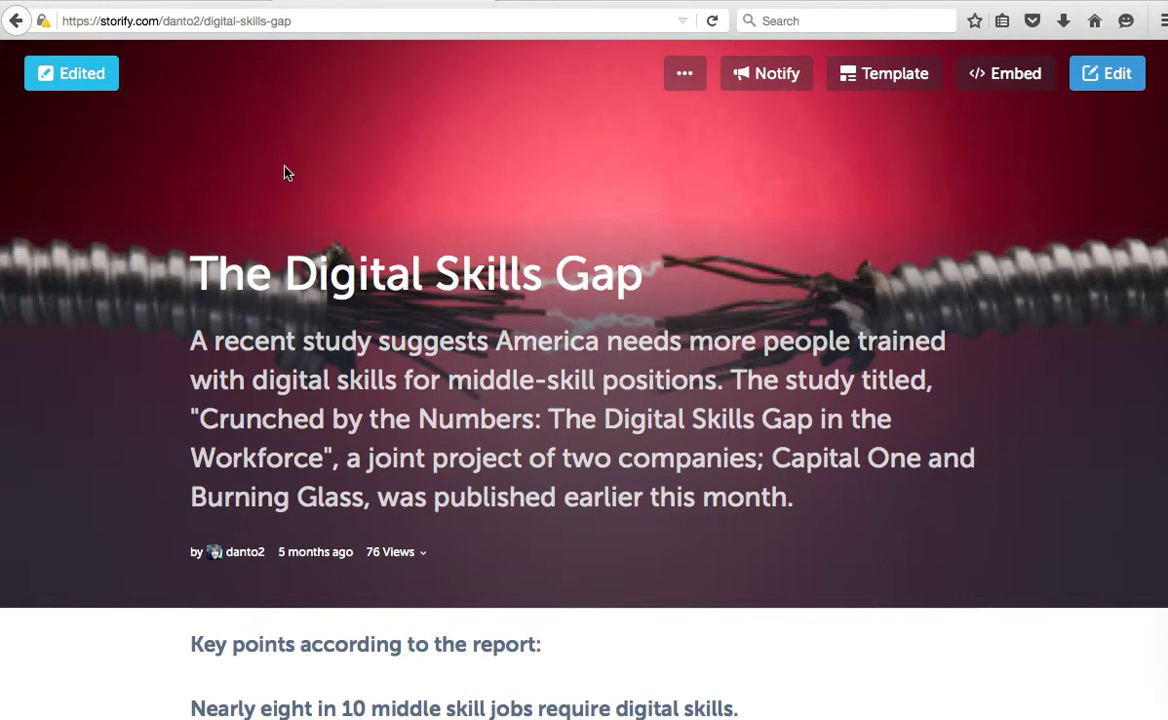
pyautogui.scroll(-10, 988, 433)
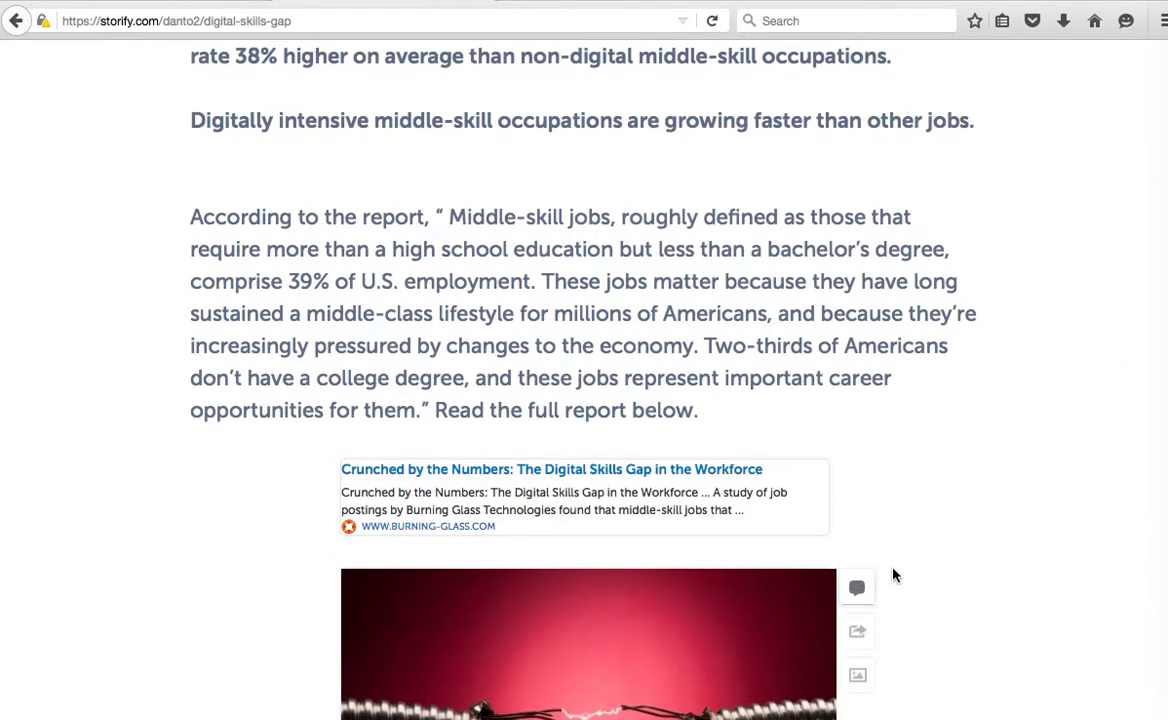
pyautogui.scroll(10, 880, 548)
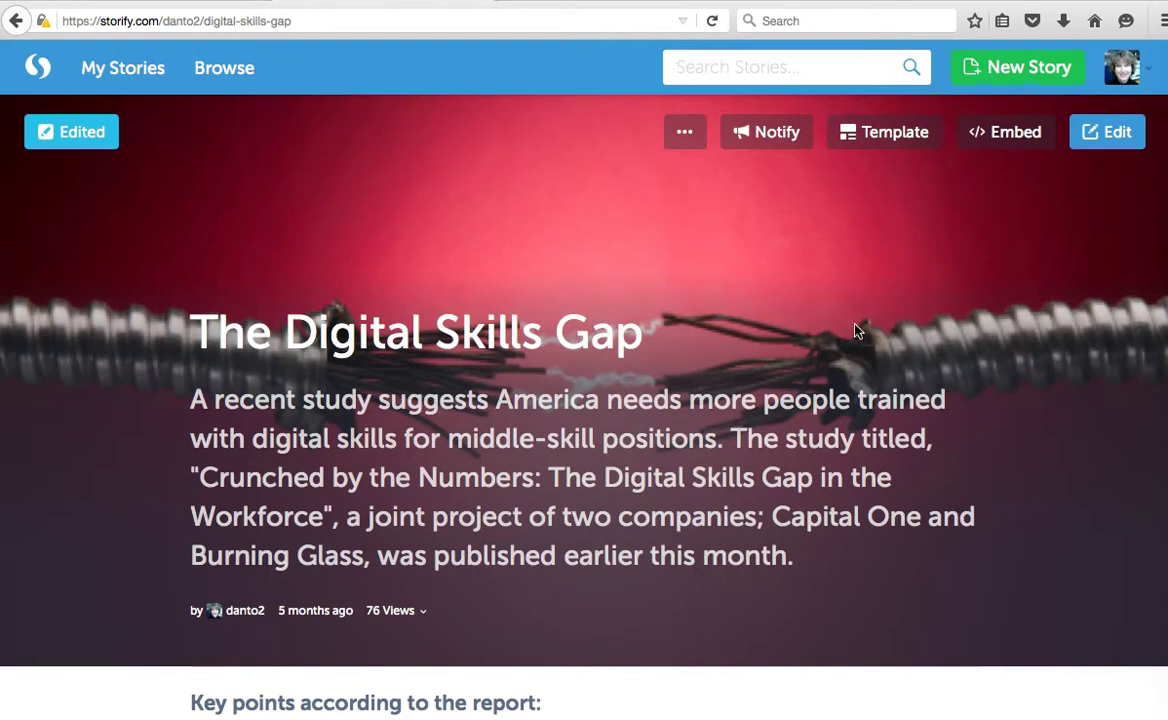
pyautogui.scroll(-5, 832, 393)
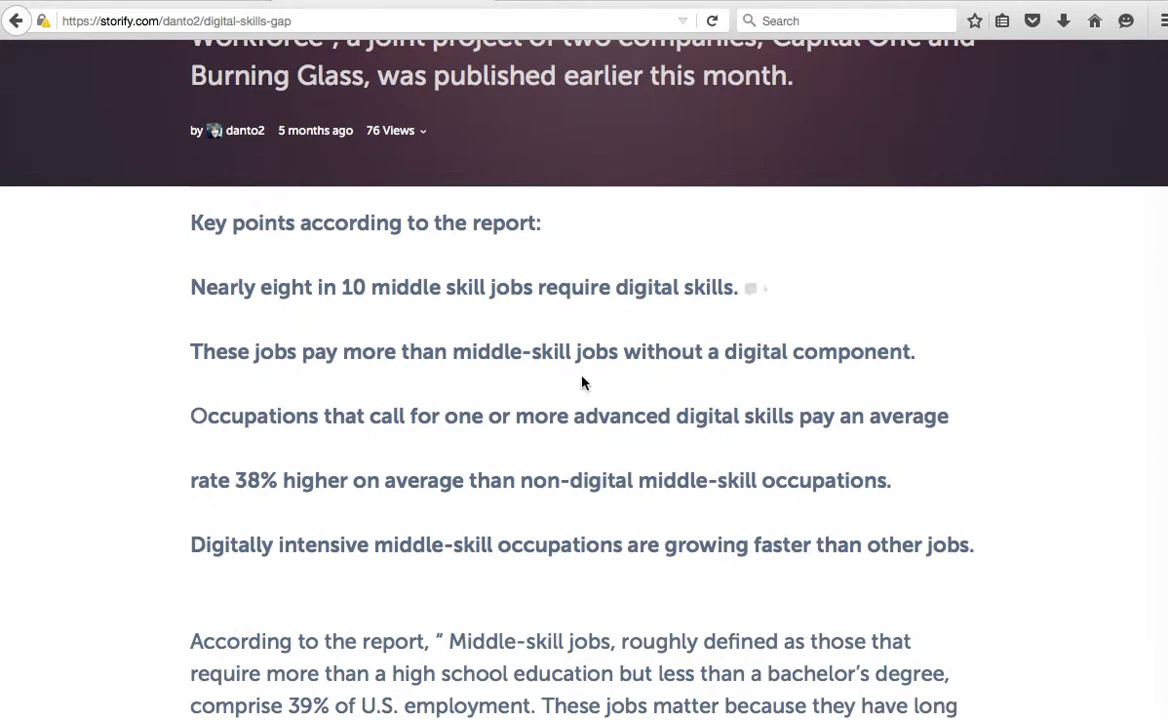
pyautogui.scroll(-4, 862, 422)
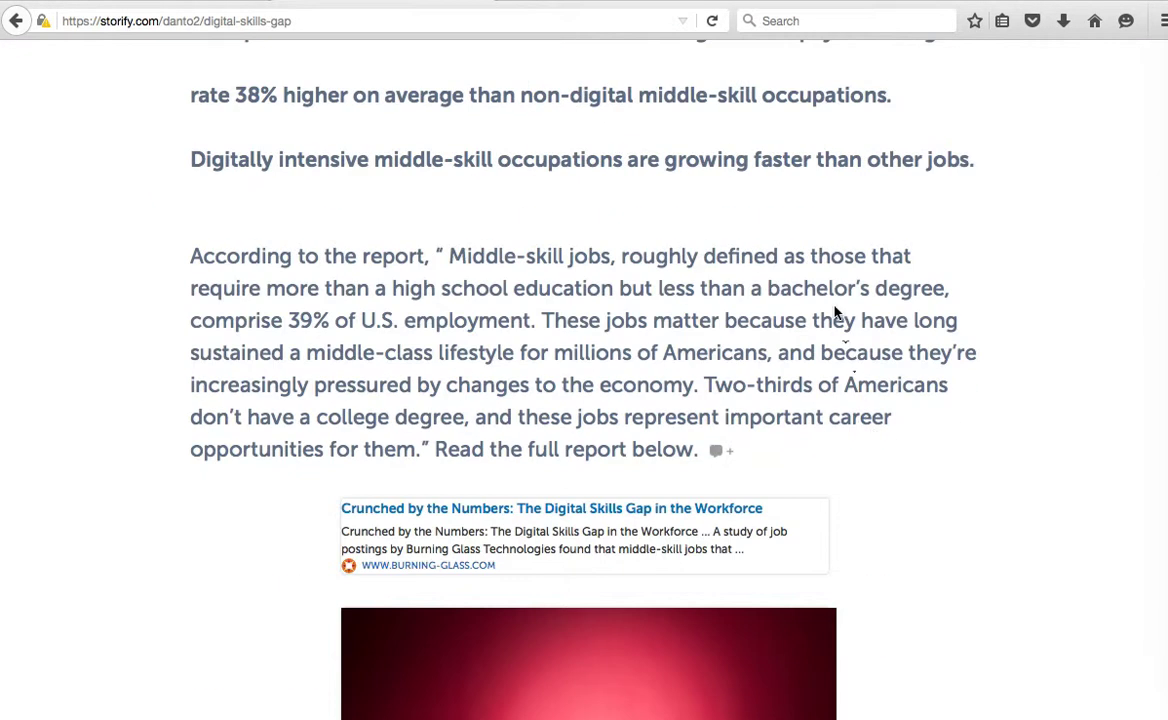
pyautogui.scroll(-5, 687, 268)
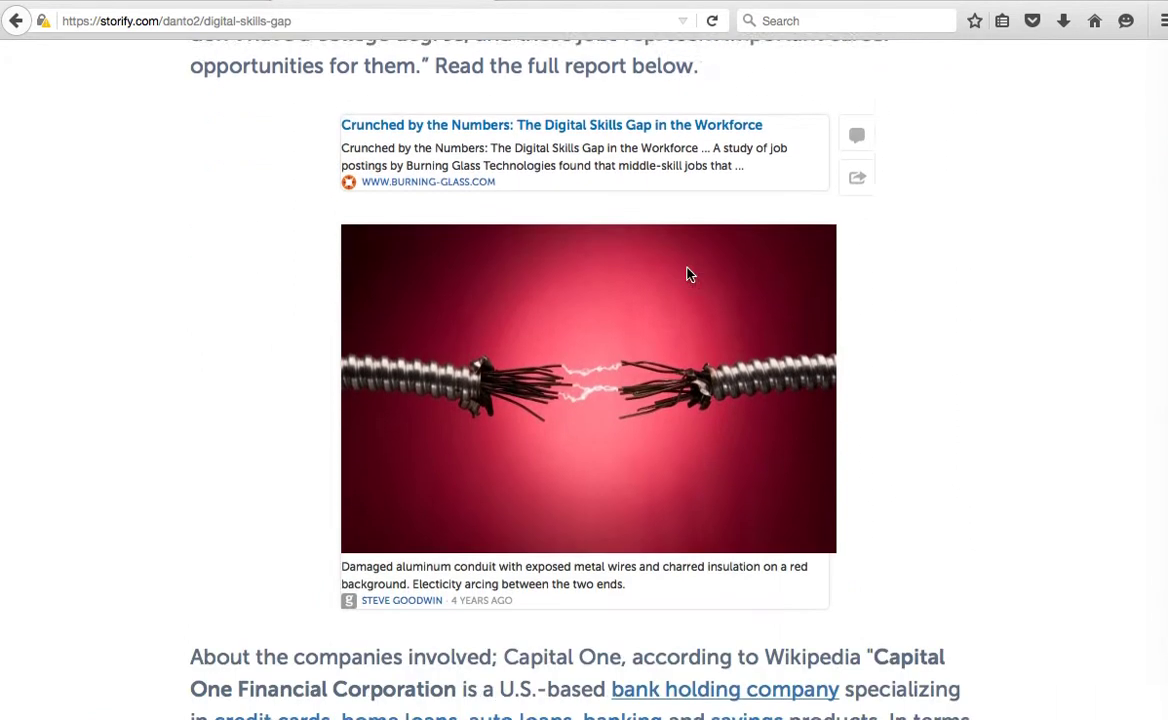
pyautogui.scroll(-6, 687, 273)
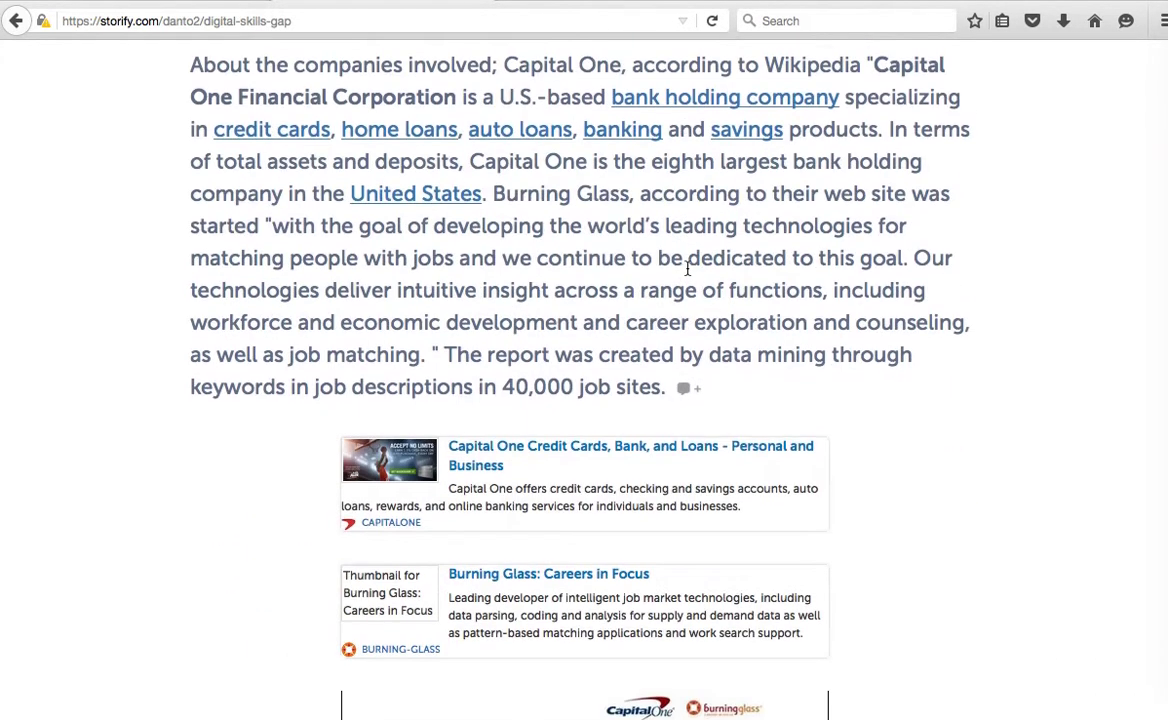
pyautogui.scroll(-2, 687, 268)
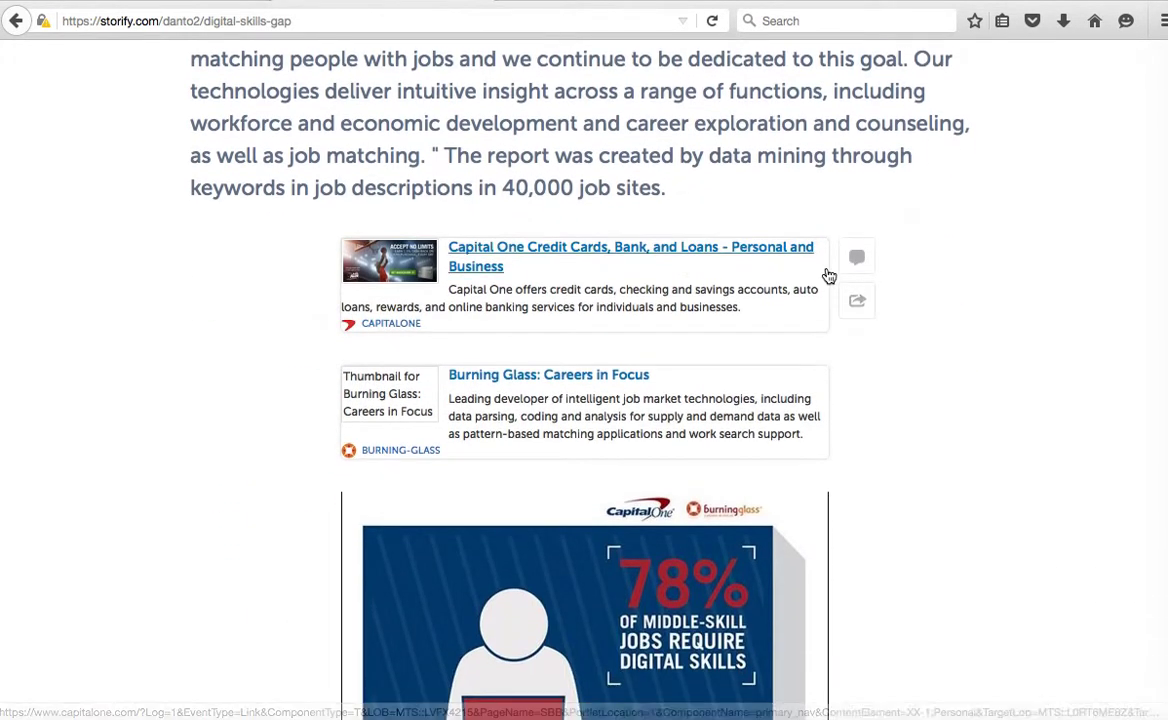
pyautogui.scroll(-2, 972, 362)
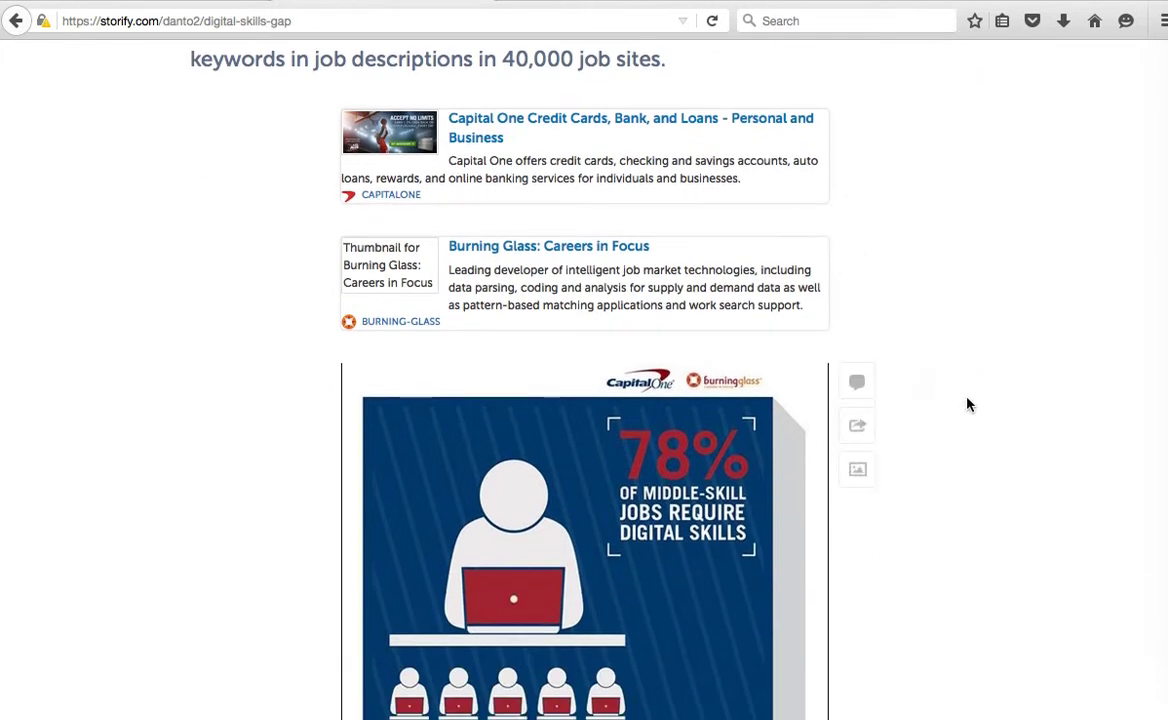
pyautogui.scroll(-3, 1001, 438)
pyautogui.scroll(1, 1001, 438)
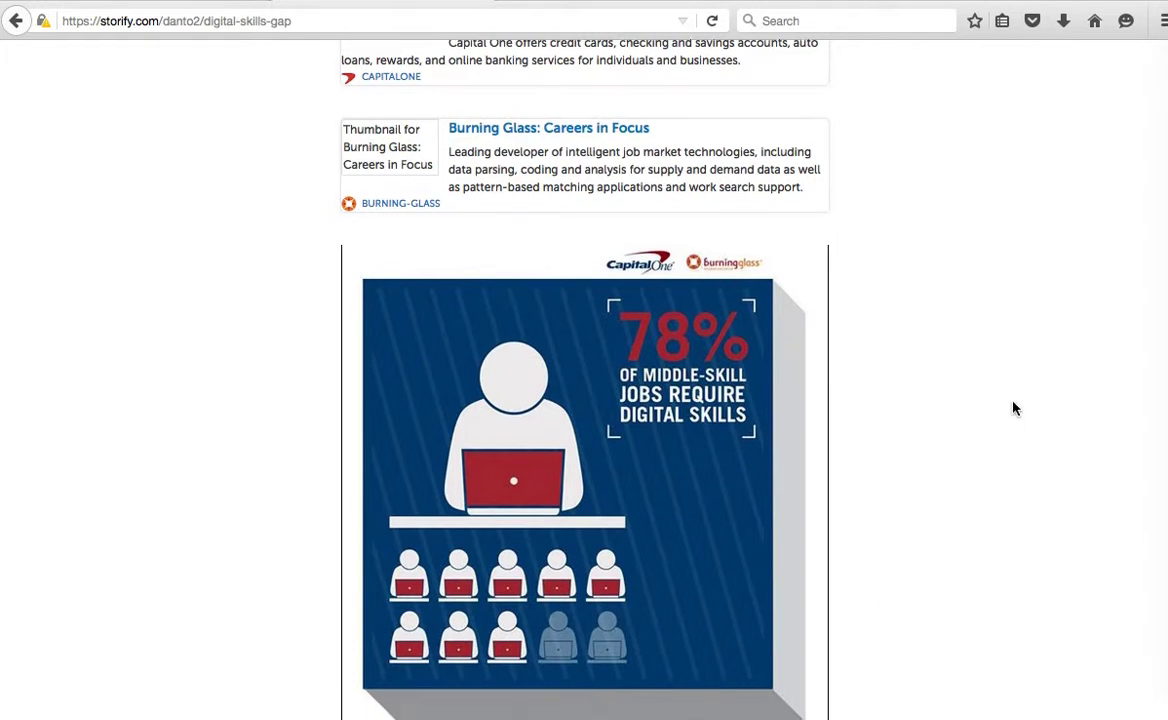
pyautogui.scroll(-1, 1014, 408)
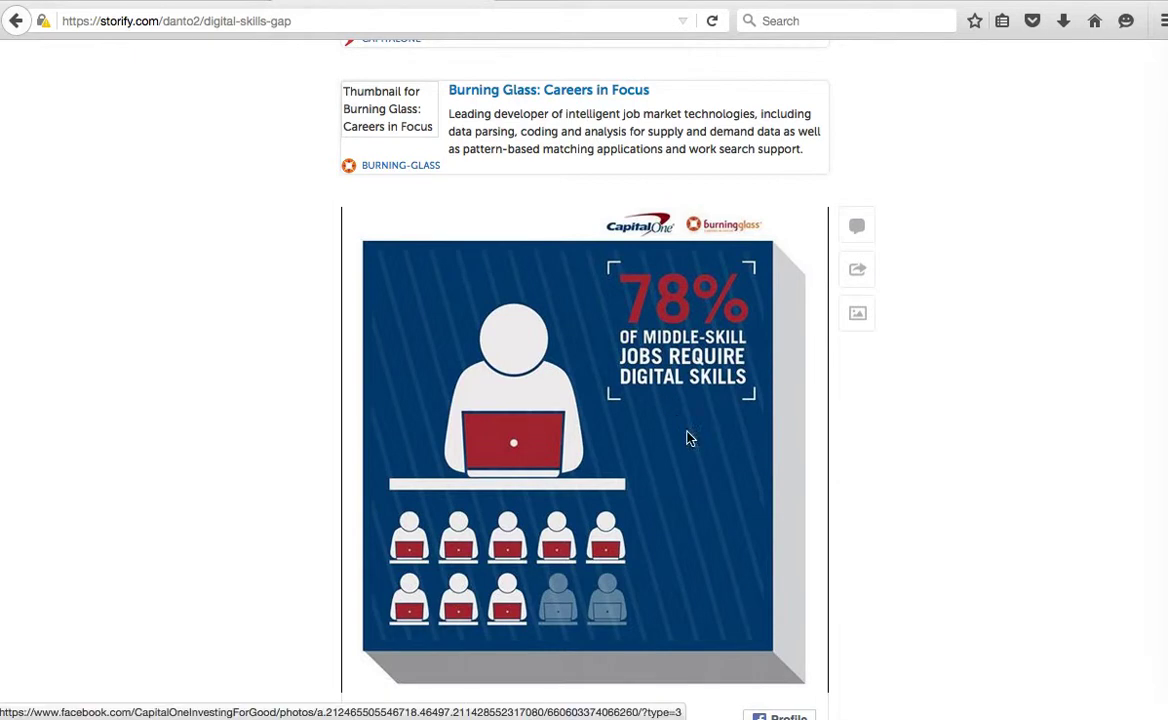
pyautogui.scroll(-1, 684, 447)
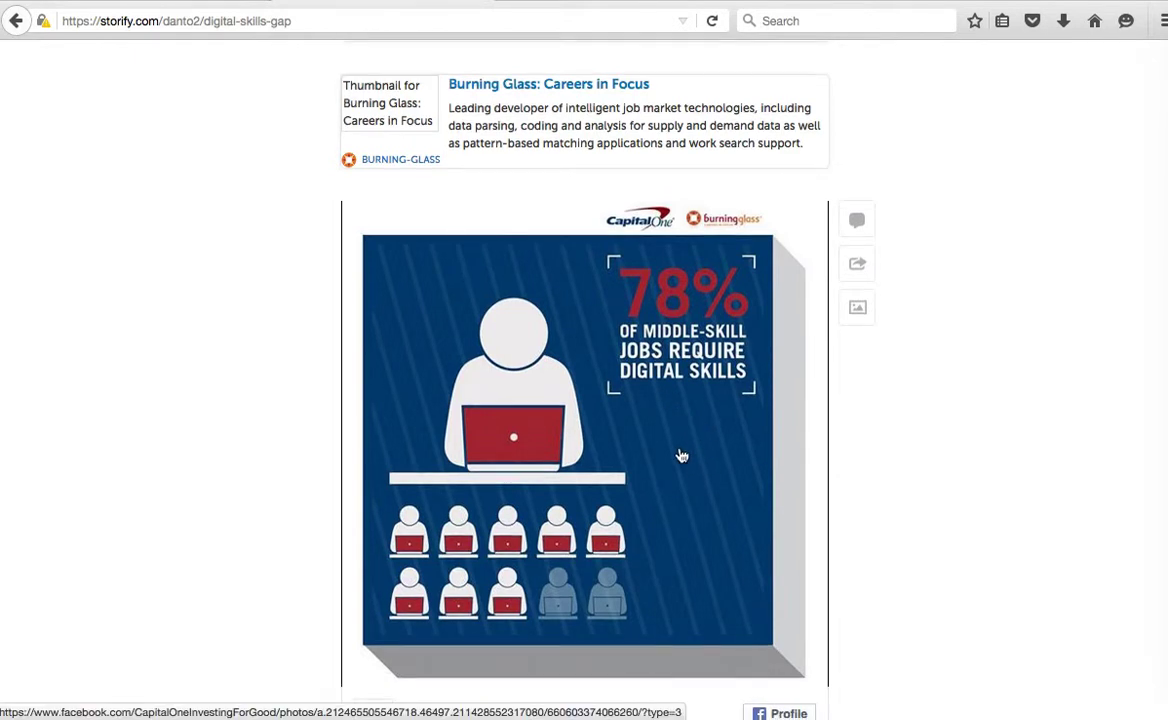
pyautogui.scroll(-3, 1053, 409)
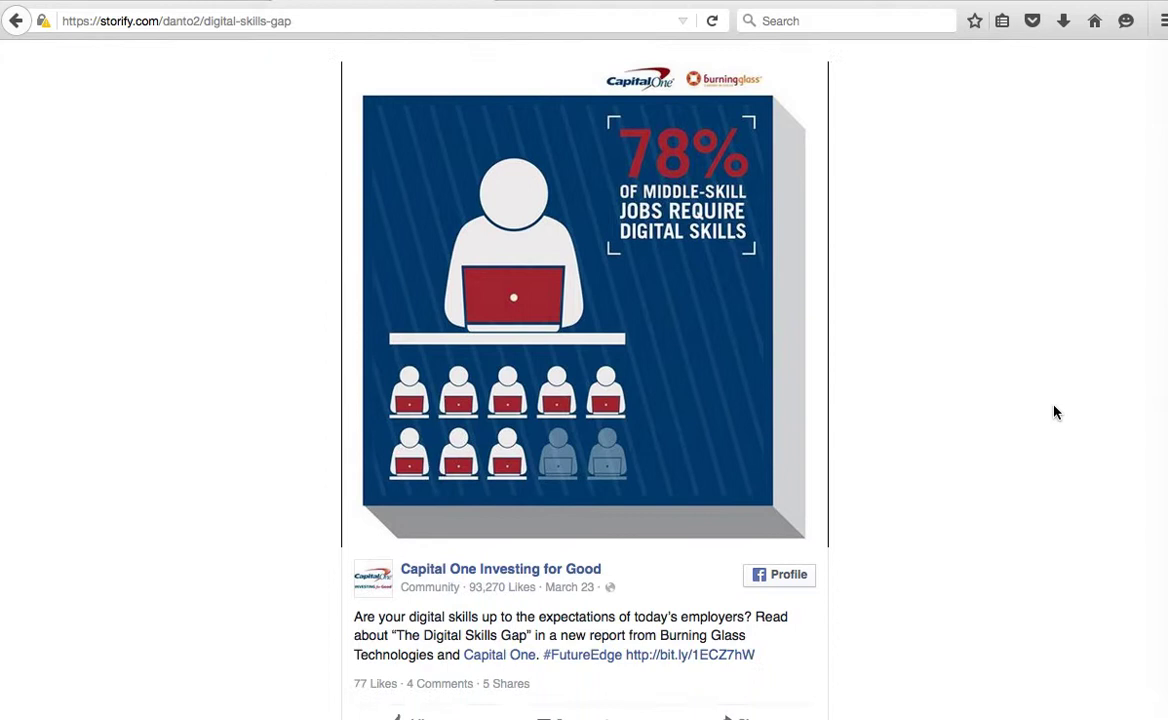
pyautogui.scroll(-2, 1053, 411)
pyautogui.scroll(-10, 1053, 411)
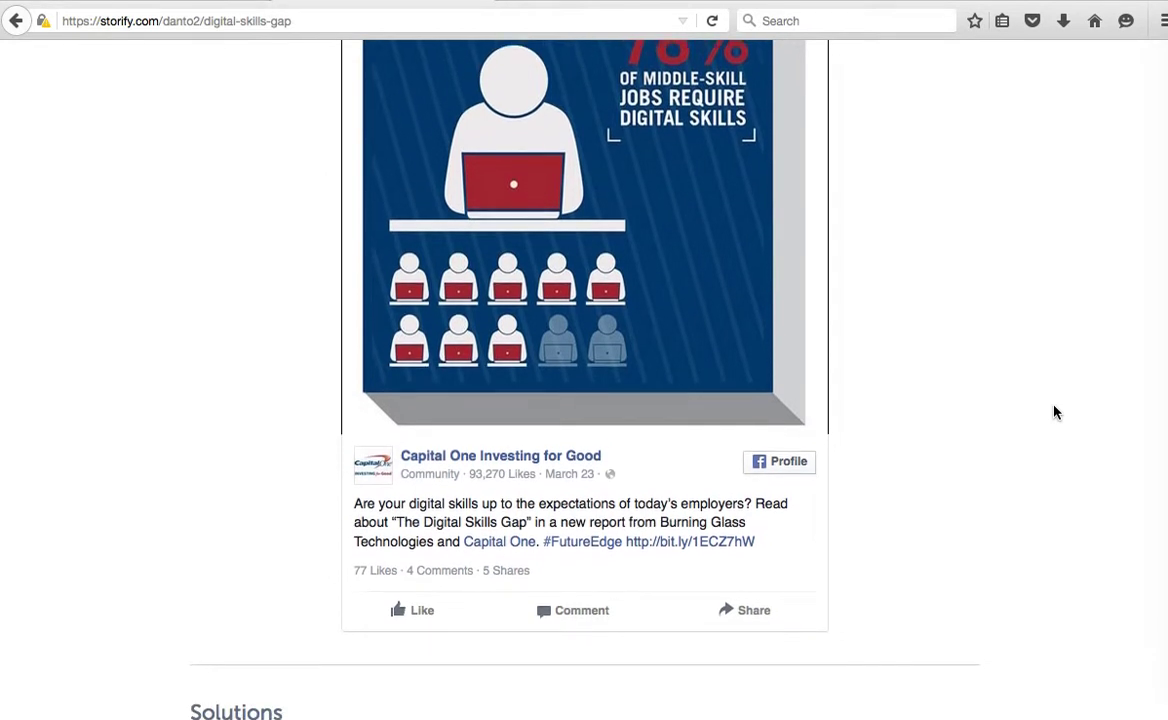
pyautogui.scroll(-1, 1053, 412)
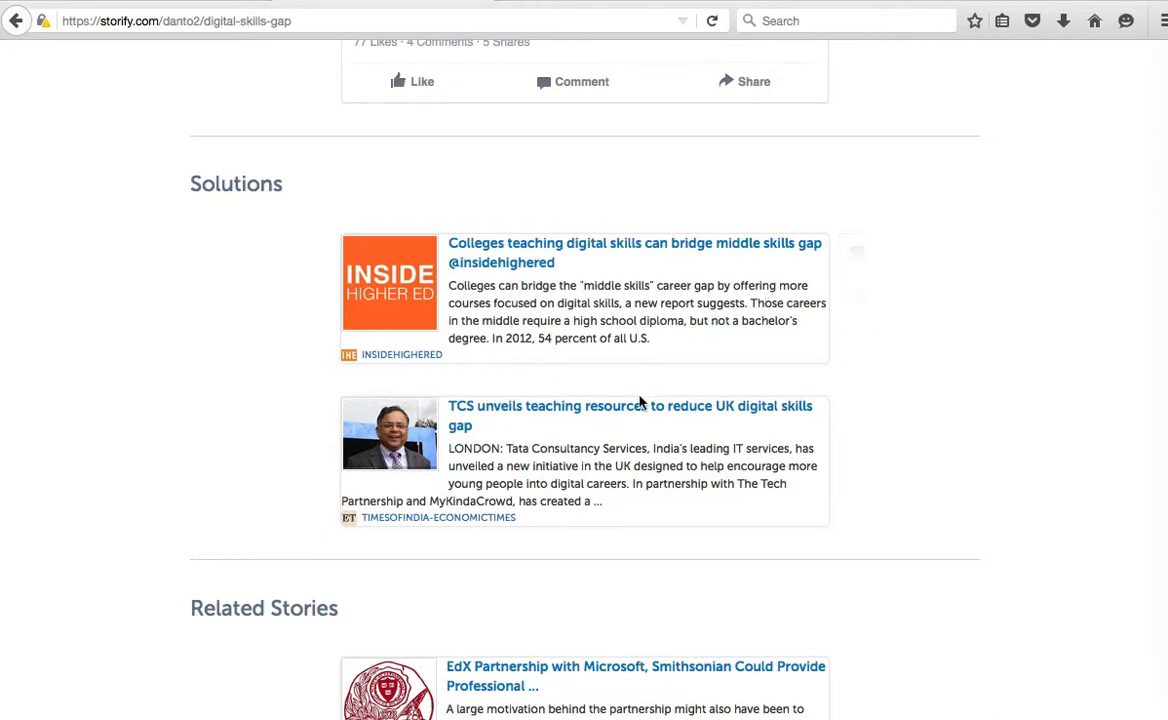
# Scroll the rest of The Digital Skills Gap, then back up to its title and introduction.
pyautogui.scroll(-3, 620, 380)
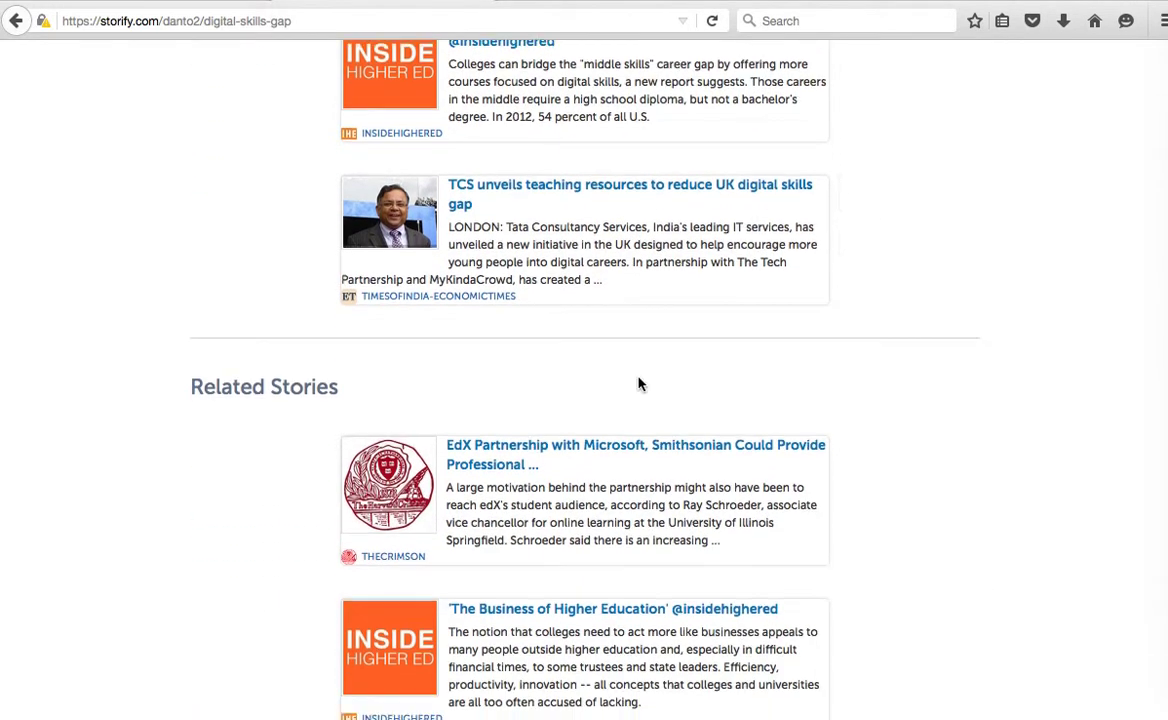
pyautogui.scroll(-8, 640, 384)
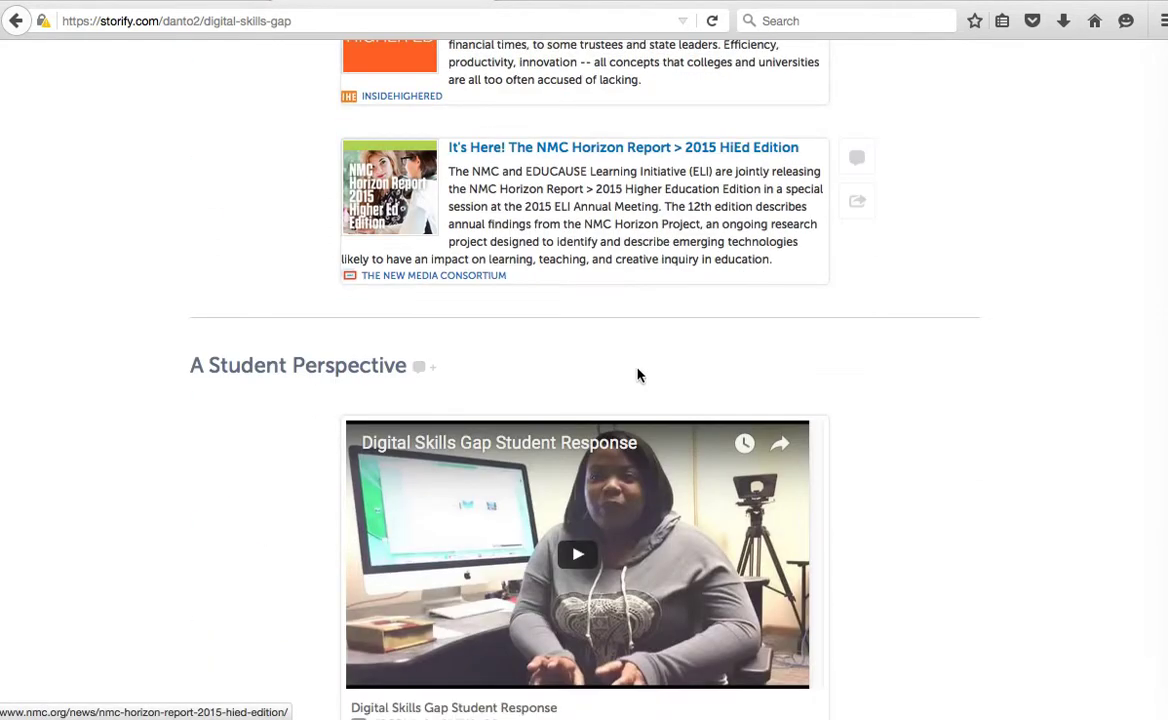
pyautogui.scroll(-1, 640, 378)
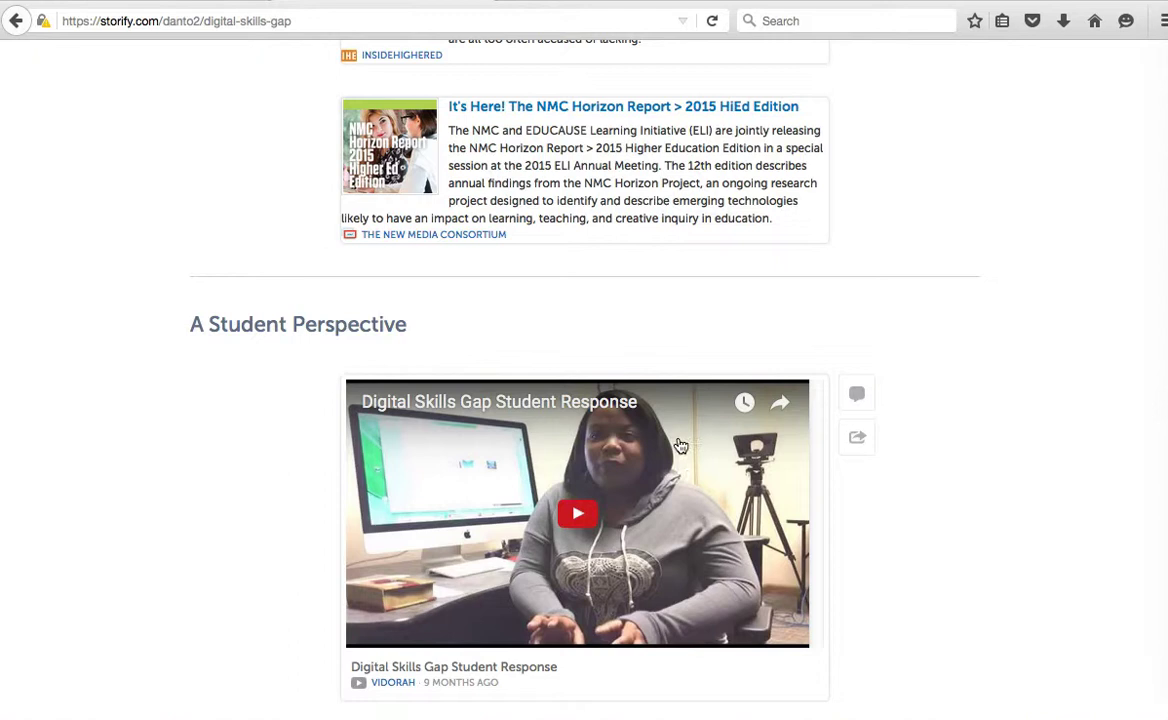
pyautogui.scroll(-1, 680, 445)
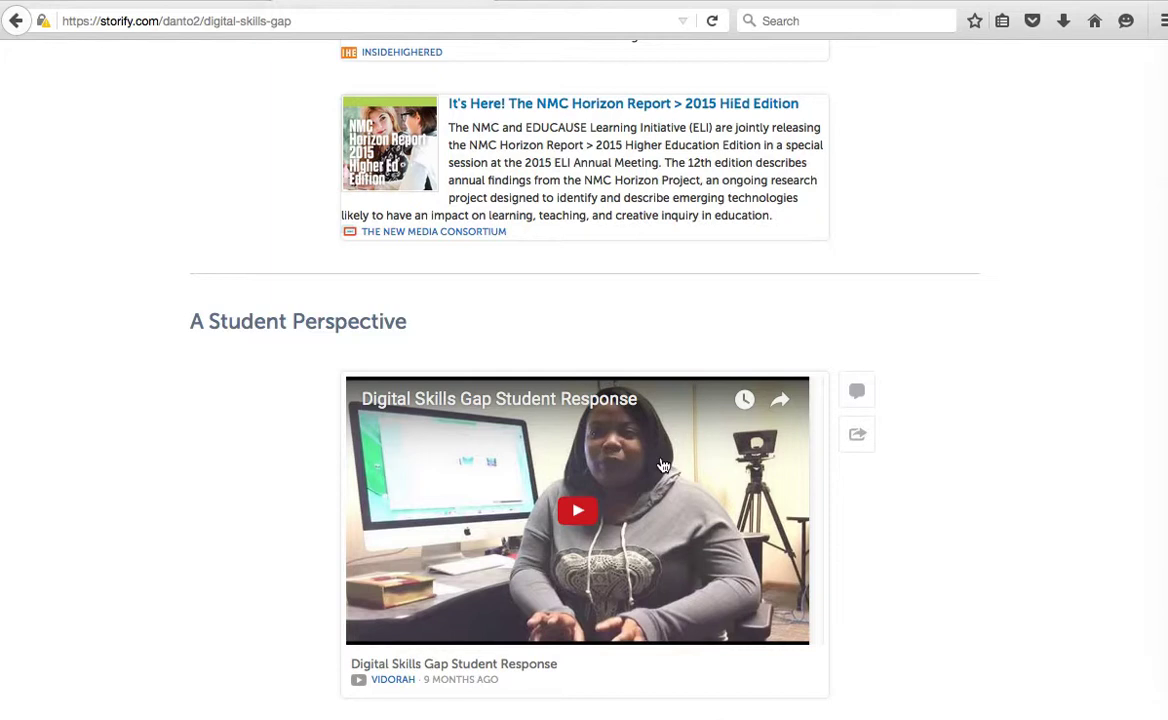
pyautogui.scroll(-1, 663, 466)
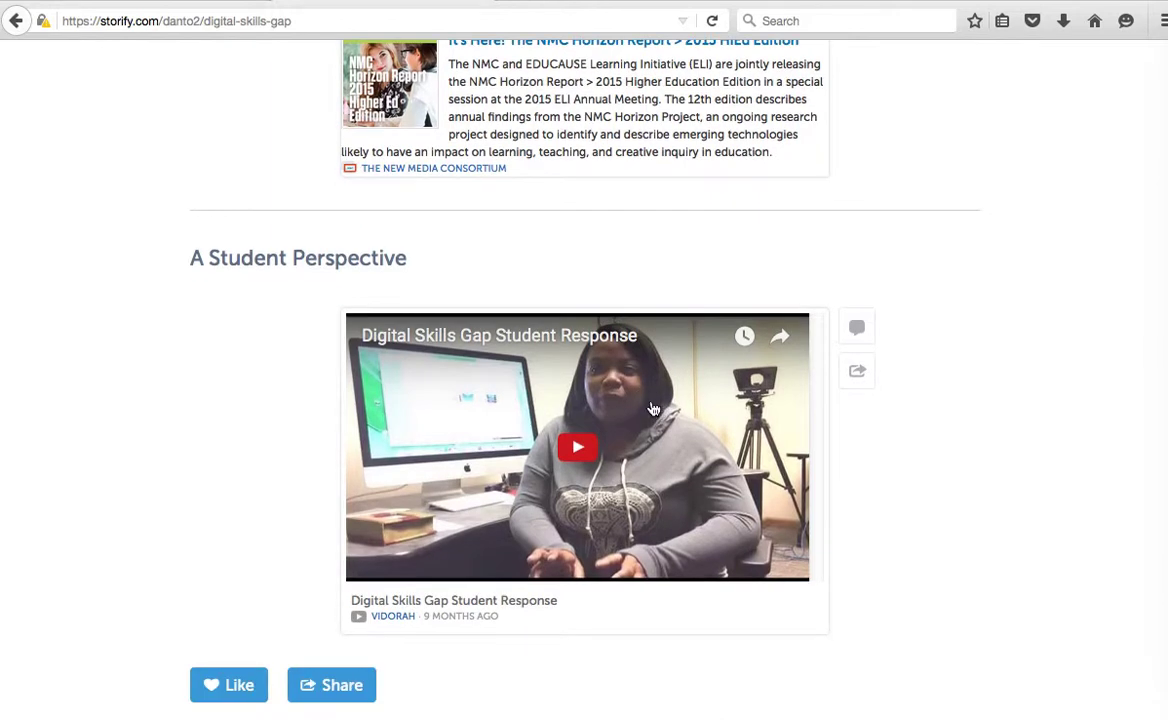
pyautogui.scroll(20, 652, 409)
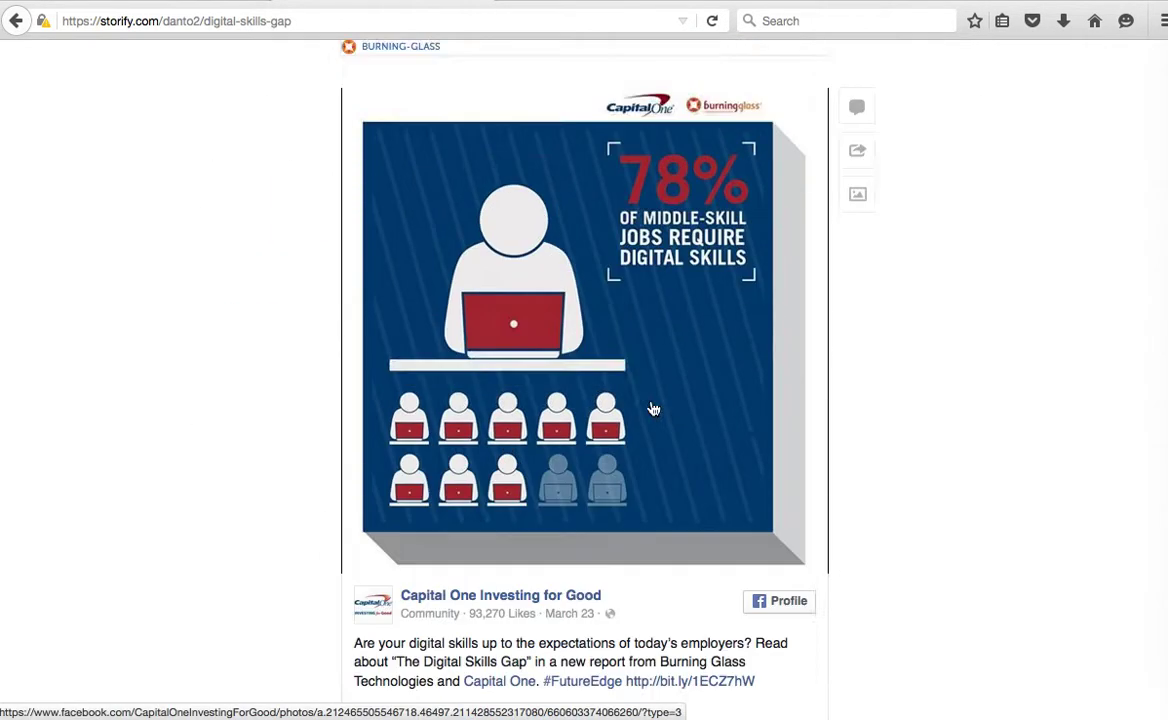
pyautogui.scroll(20, 652, 409)
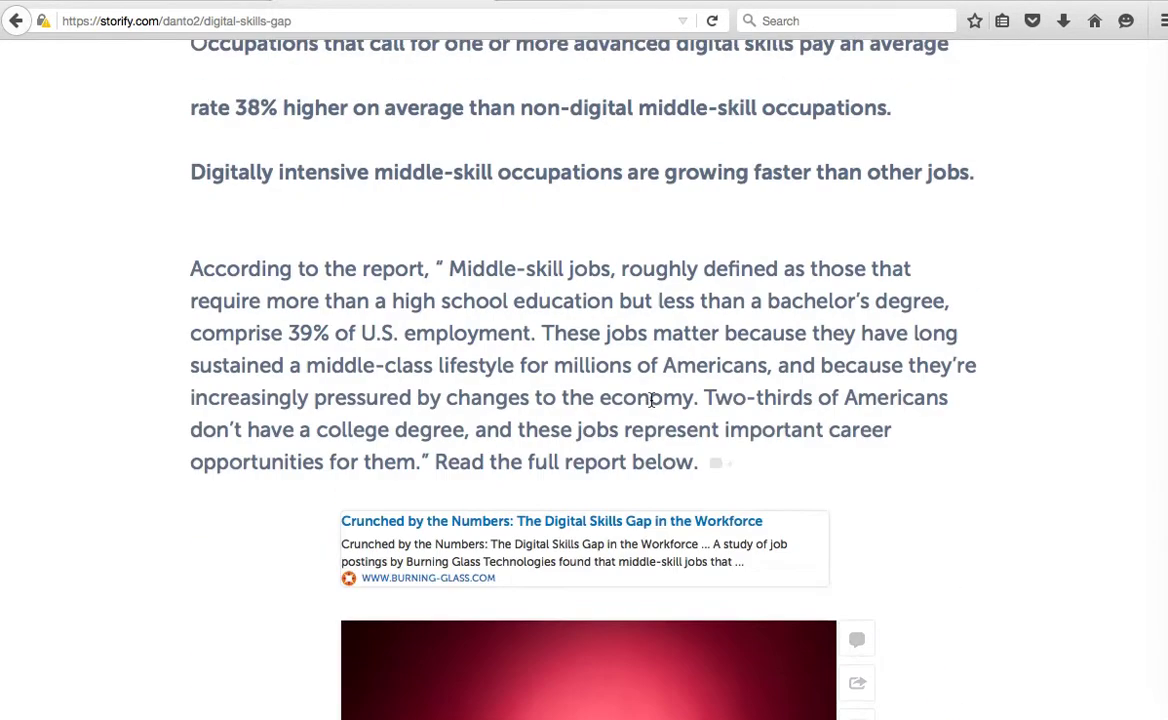
pyautogui.scroll(12, 652, 400)
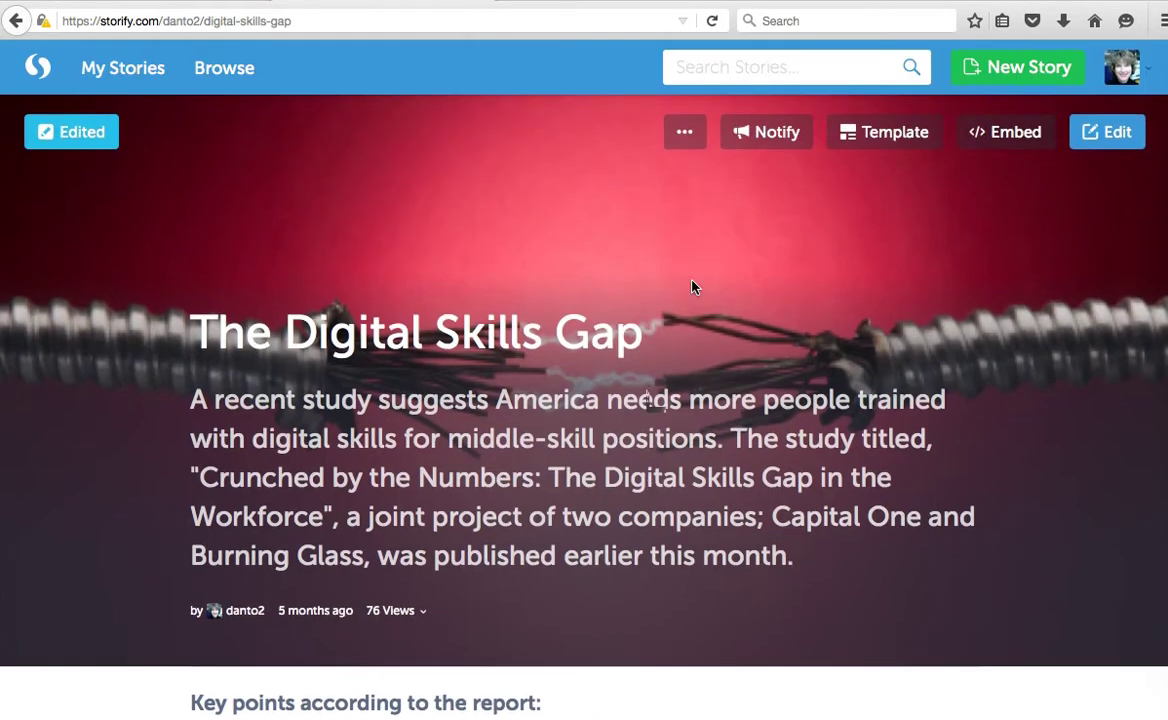
# Create a new blank story draft and place the cursor in its headline field.
pyautogui.click(1036, 68)
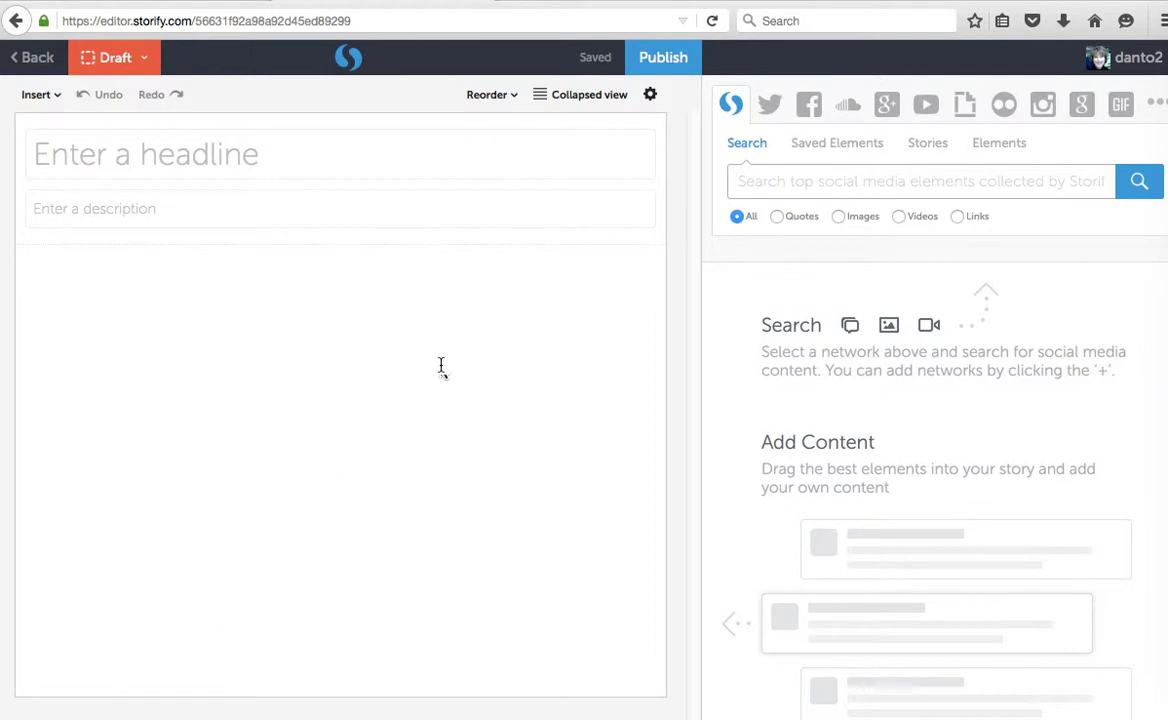
pyautogui.click(185, 157)
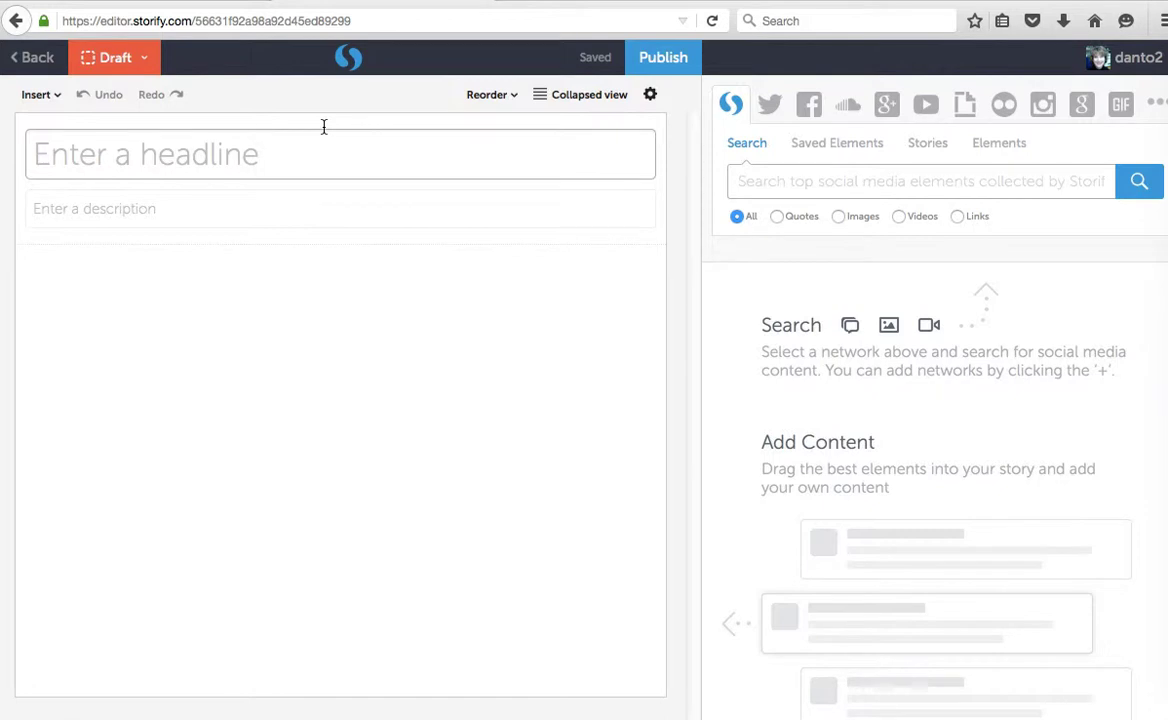
# Enter the headline 'My Benedictine Identity' and the author's byline as the description.
pyautogui.write('My ')
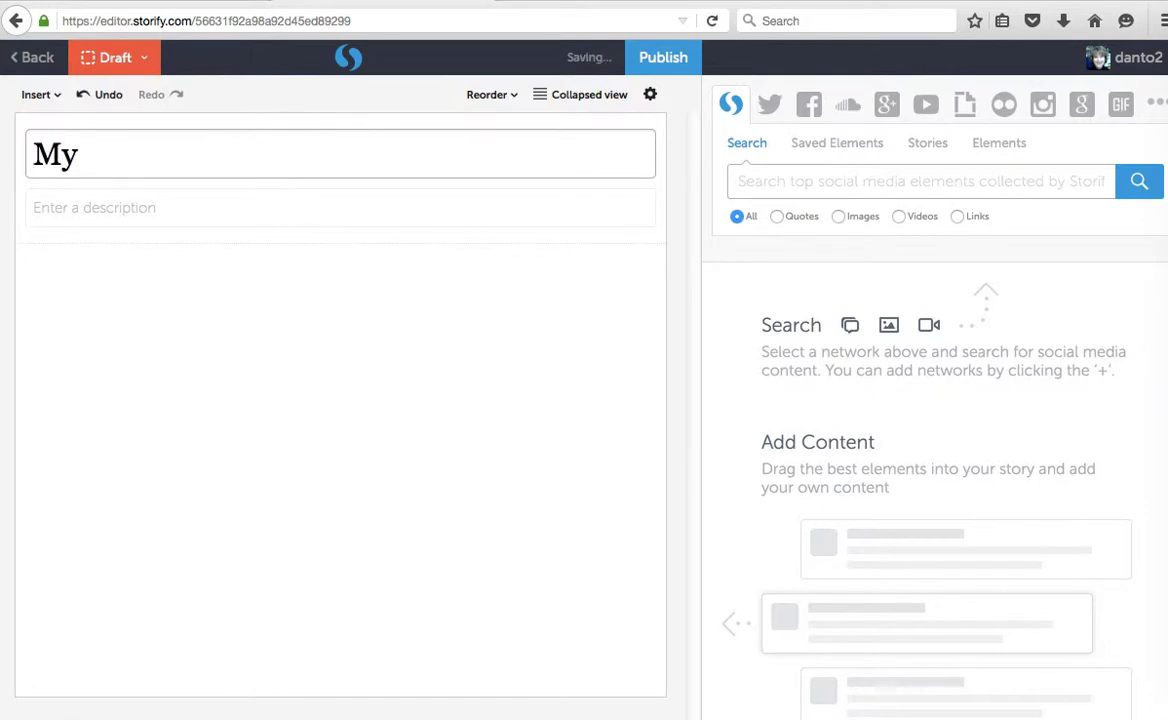
pyautogui.write('Benedict')
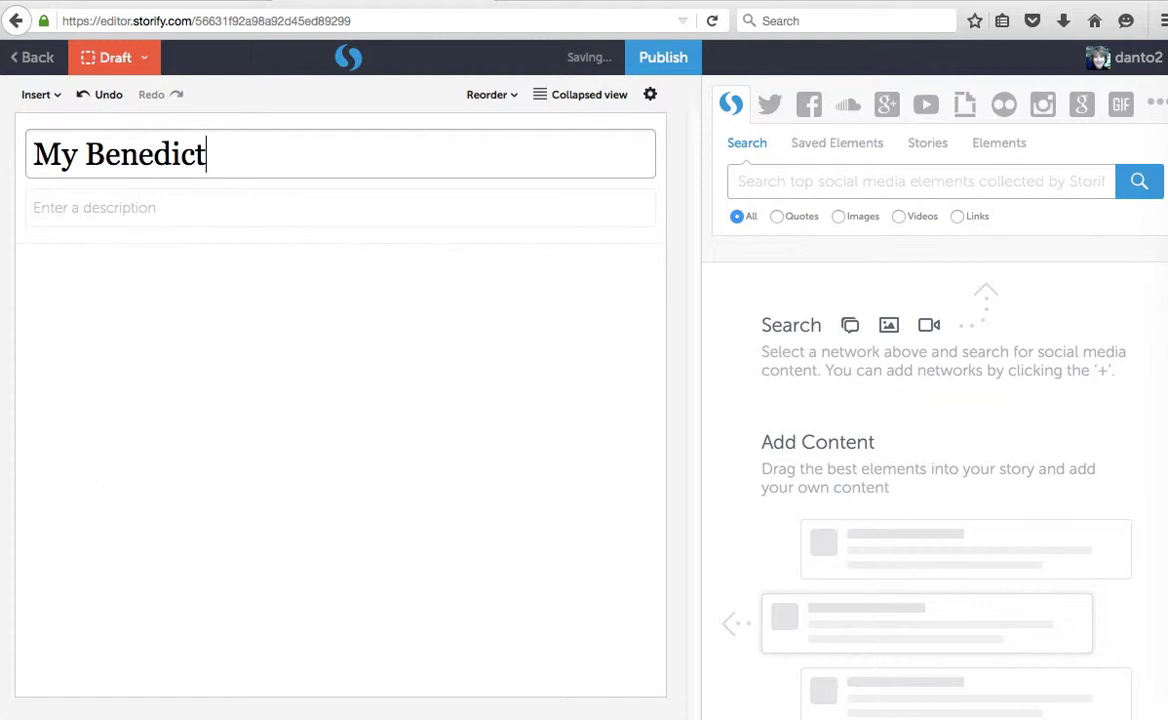
pyautogui.write('ine Identity')
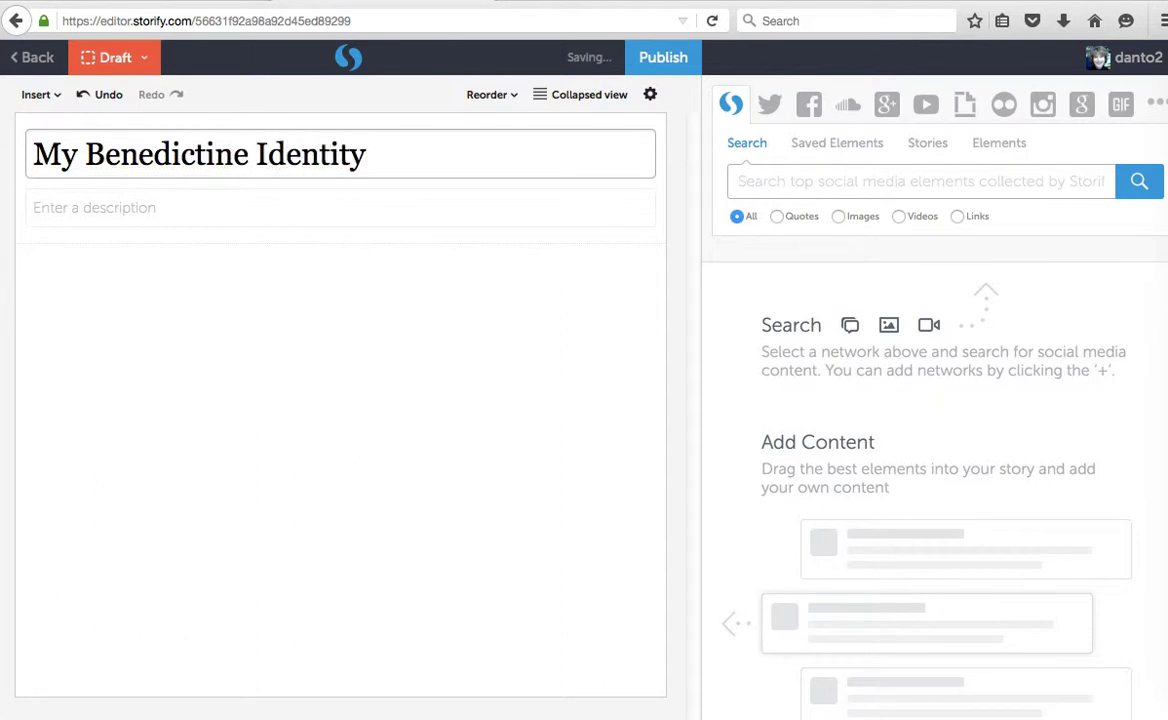
pyautogui.click(246, 205)
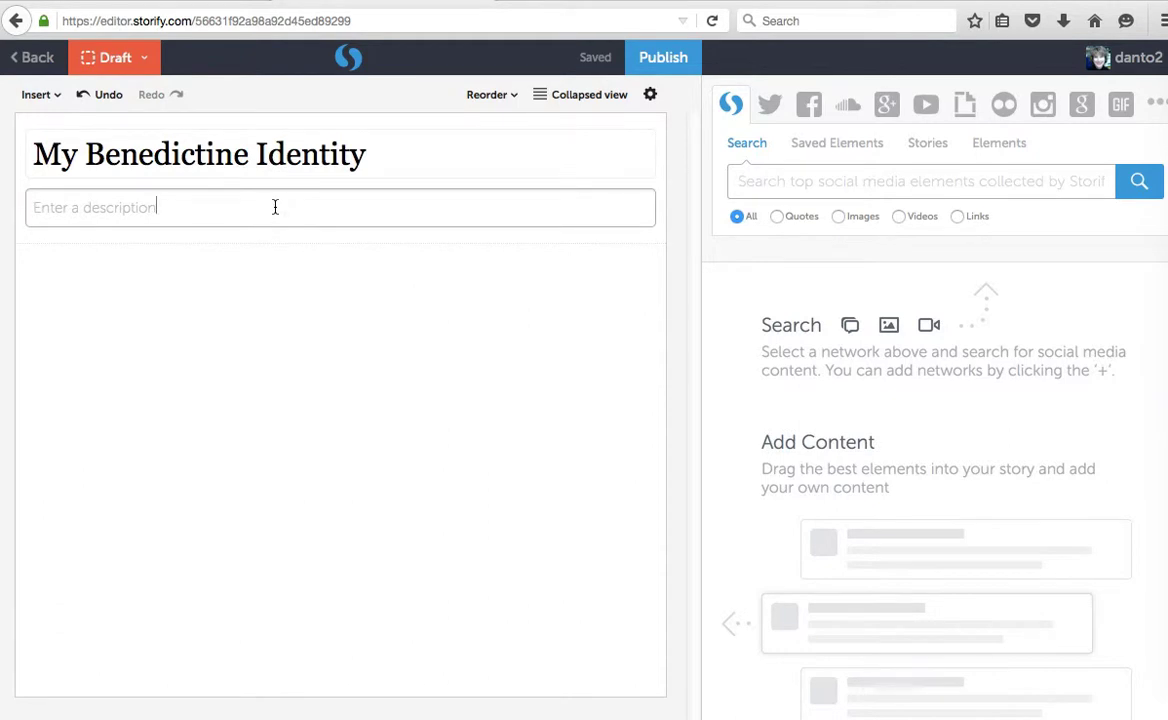
pyautogui.write('by De')
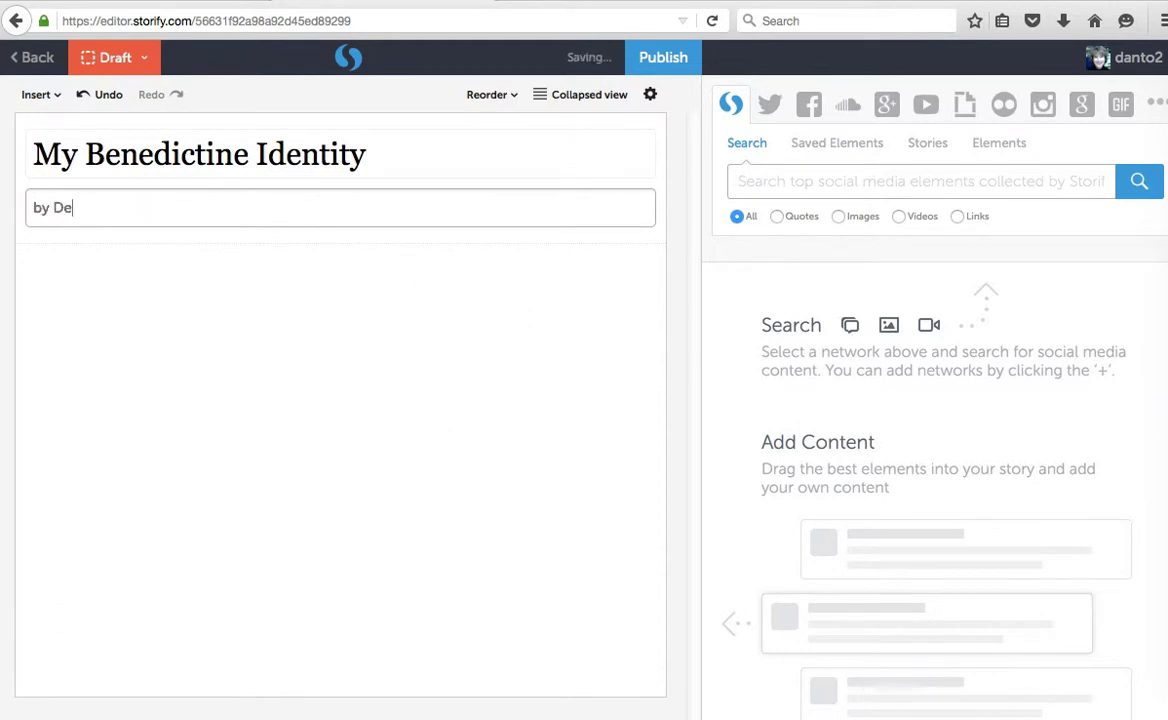
pyautogui.write('b Antoine')
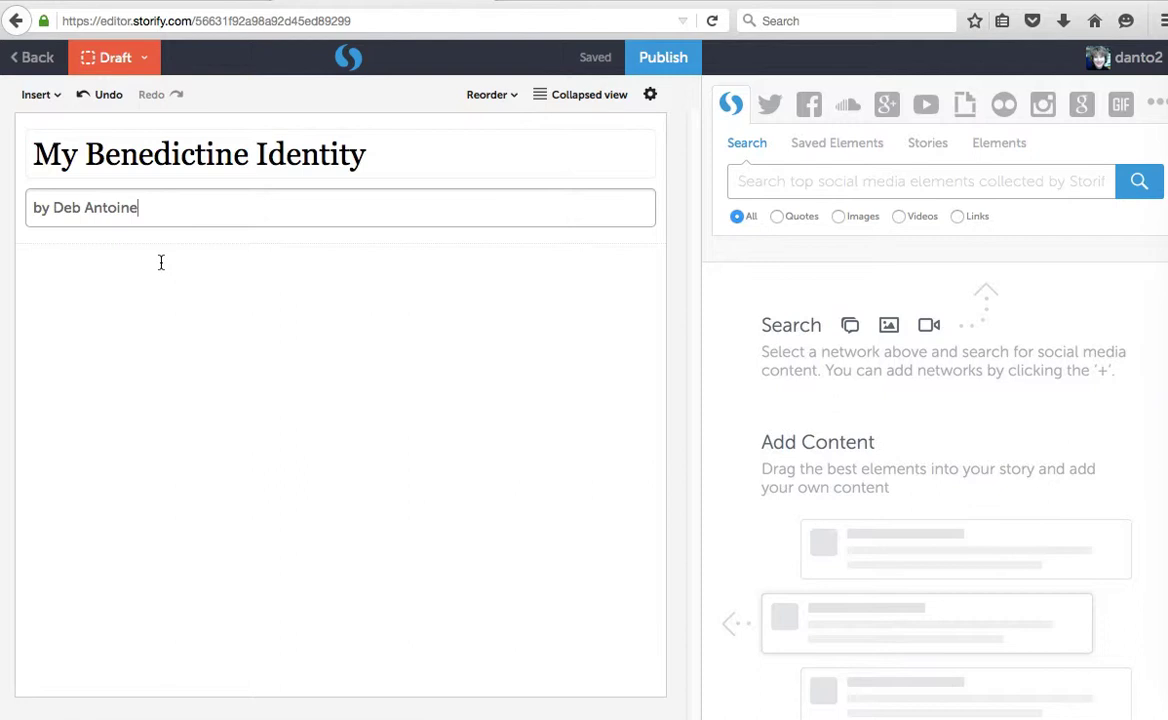
# Add a text element below the byline with the subheading 'Prayer'.
pyautogui.click(161, 262)
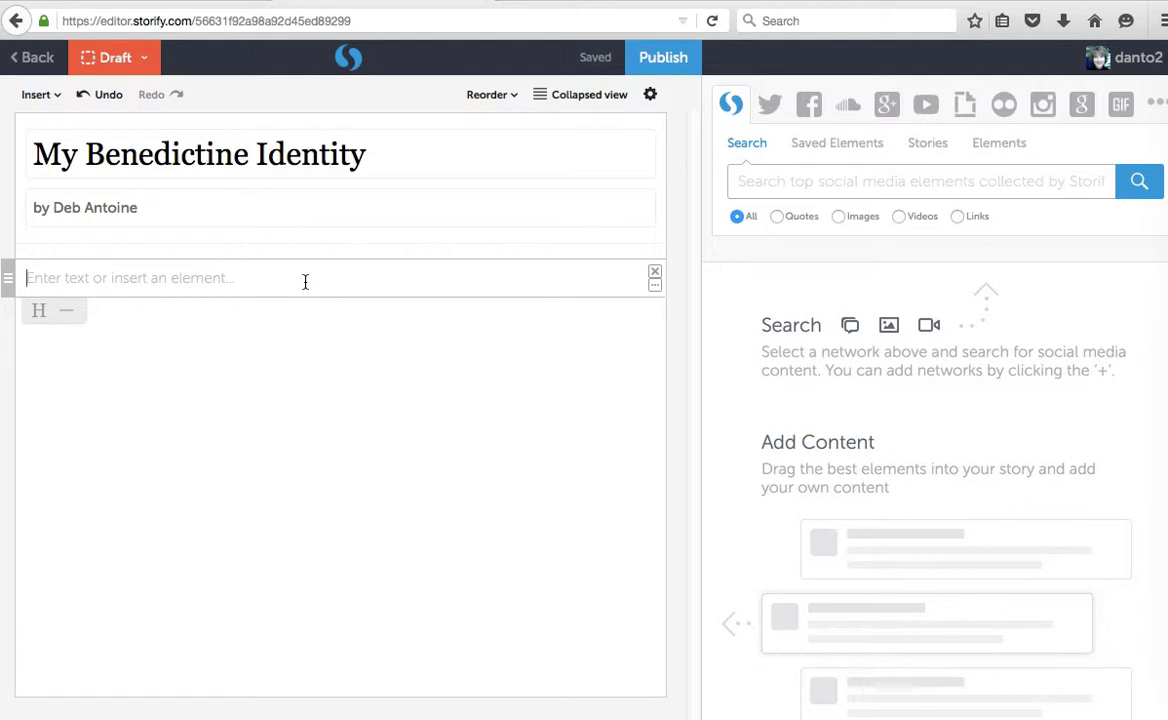
pyautogui.write('Prayer')
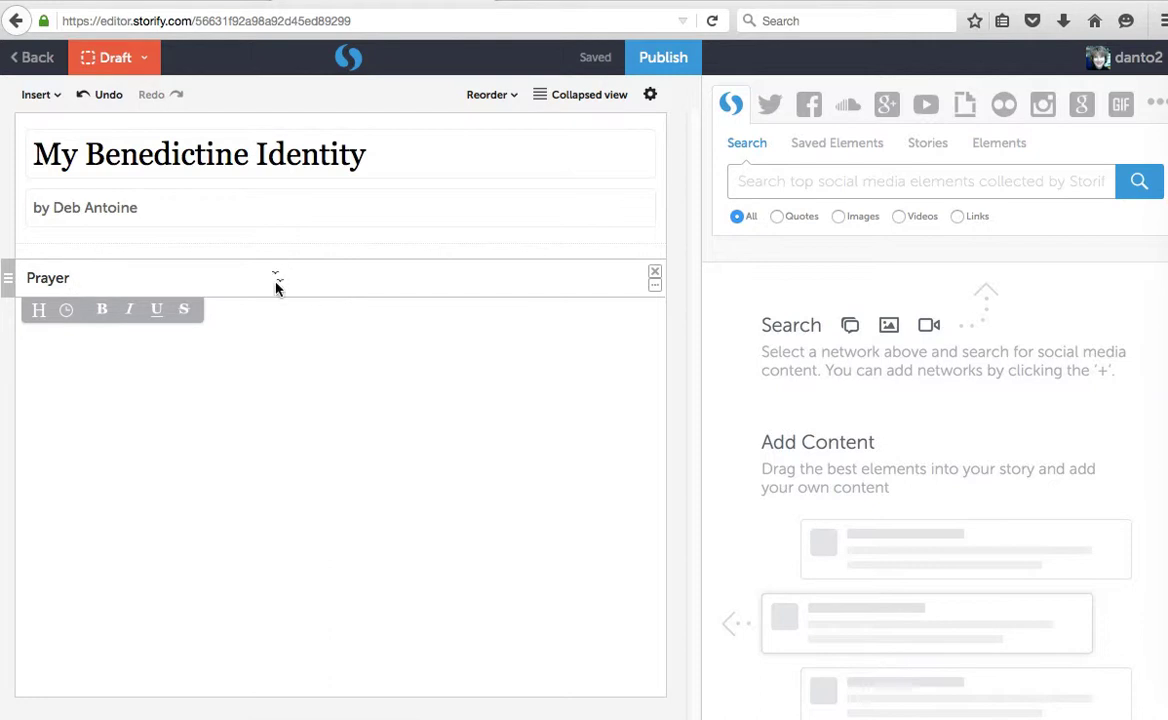
pyautogui.press('Return')
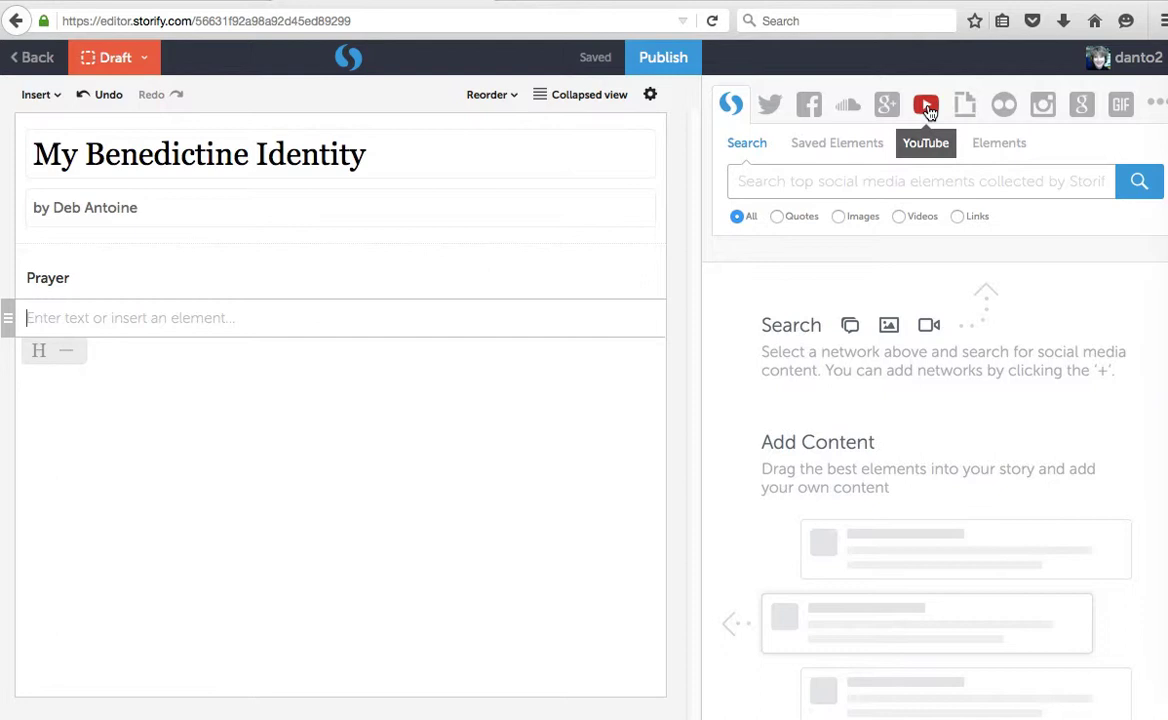
# Search the YouTube source for 'Prayer Bendedictine Hallmarks'.
pyautogui.click(926, 106)
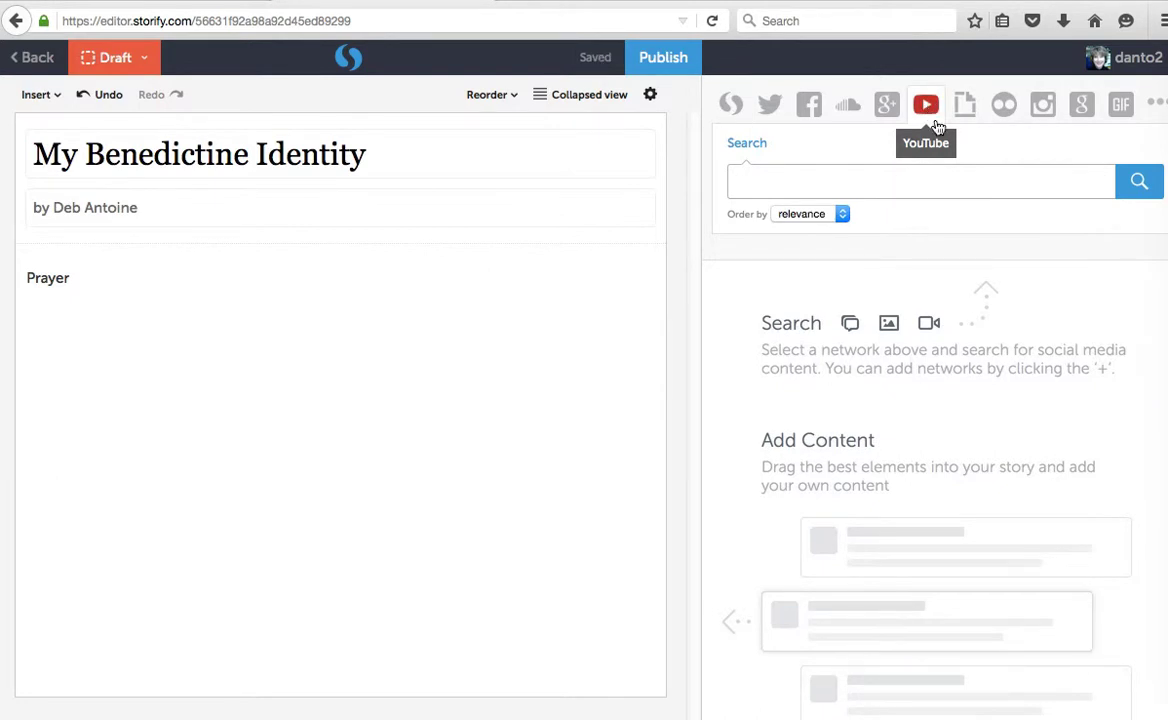
pyautogui.click(899, 188)
pyautogui.write('Prayer B')
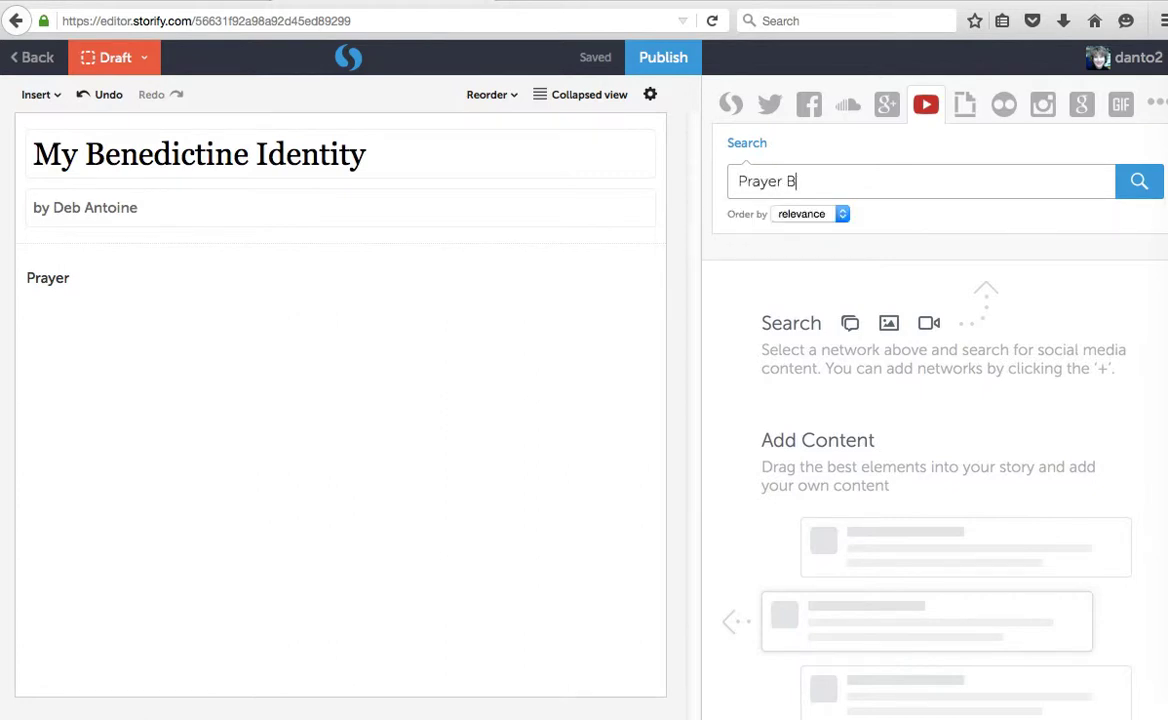
pyautogui.write('end')
pyautogui.write('edictine H')
pyautogui.write('allmarks')
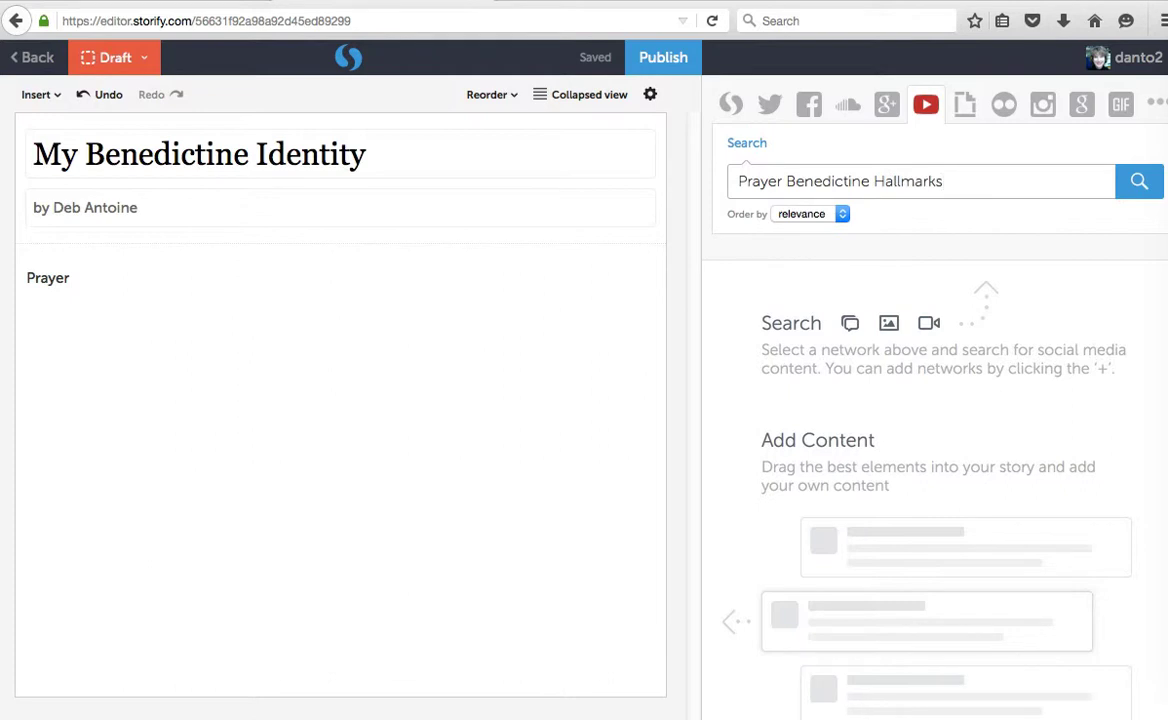
pyautogui.press('Return')
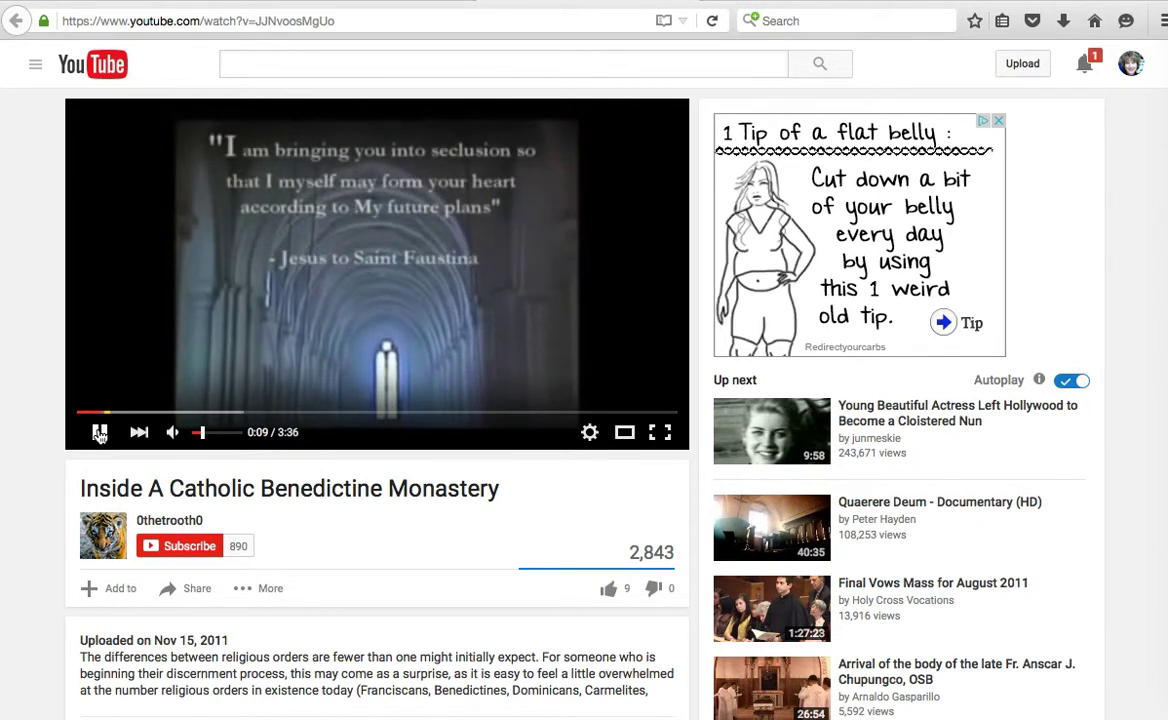
pyautogui.click(99, 432)
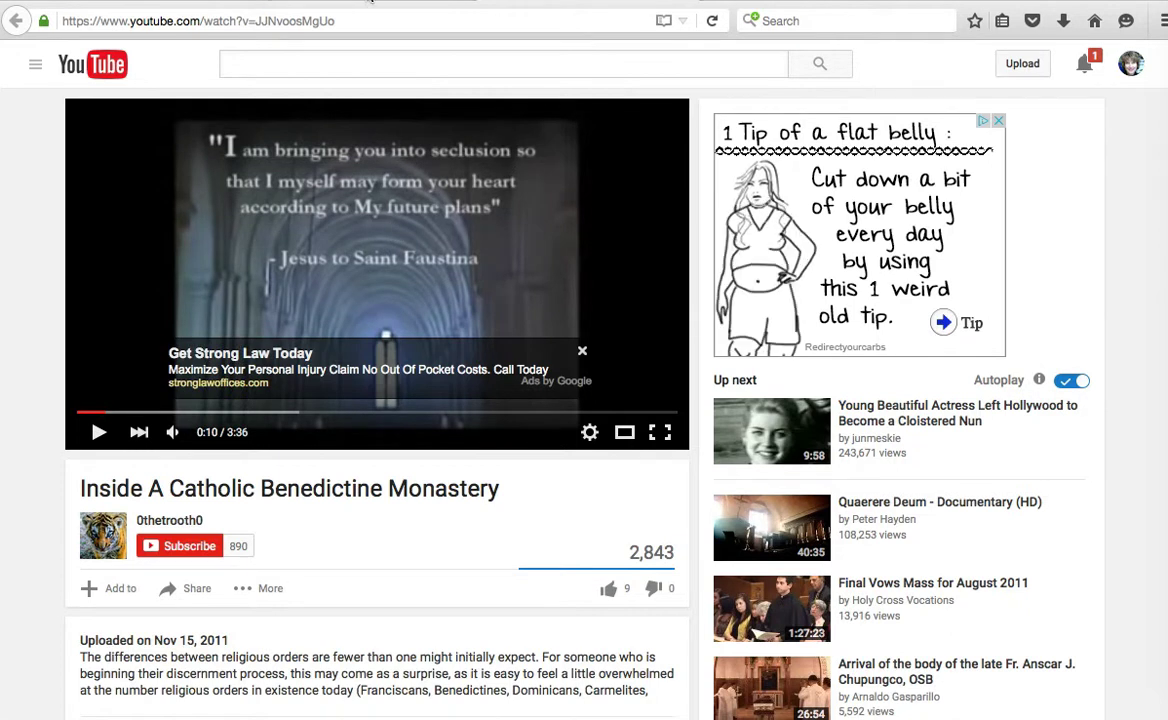
pyautogui.click(338, 3)
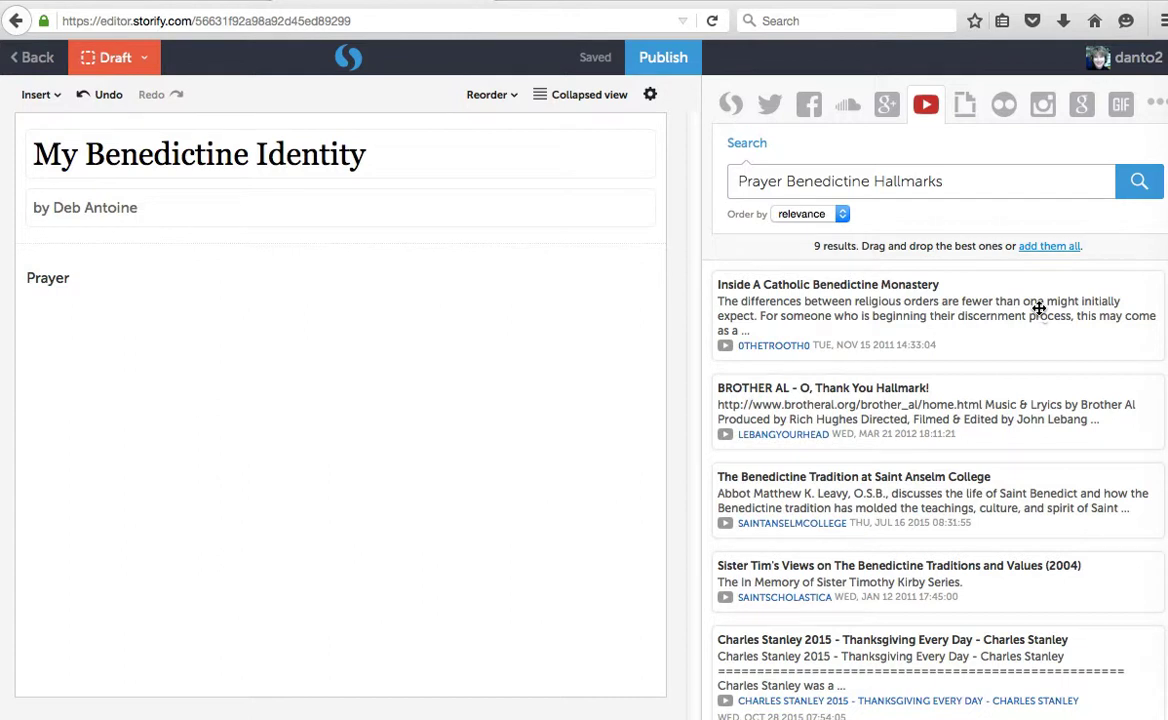
# Drag the 'Inside A Catholic Benedictine Monastery' result into the story under the Prayer heading.
pyautogui.moveTo(1039, 308); pyautogui.dragTo(347, 354)
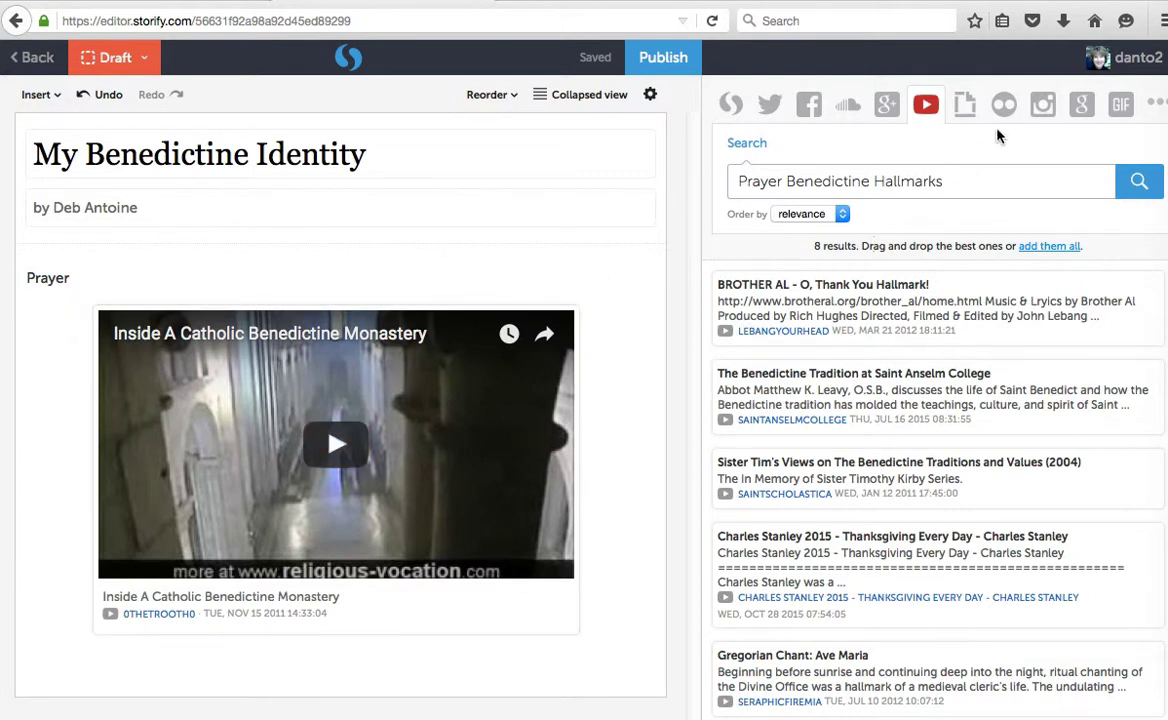
# Switch the source to Instagram and load more results for the same search.
pyautogui.click(1046, 106)
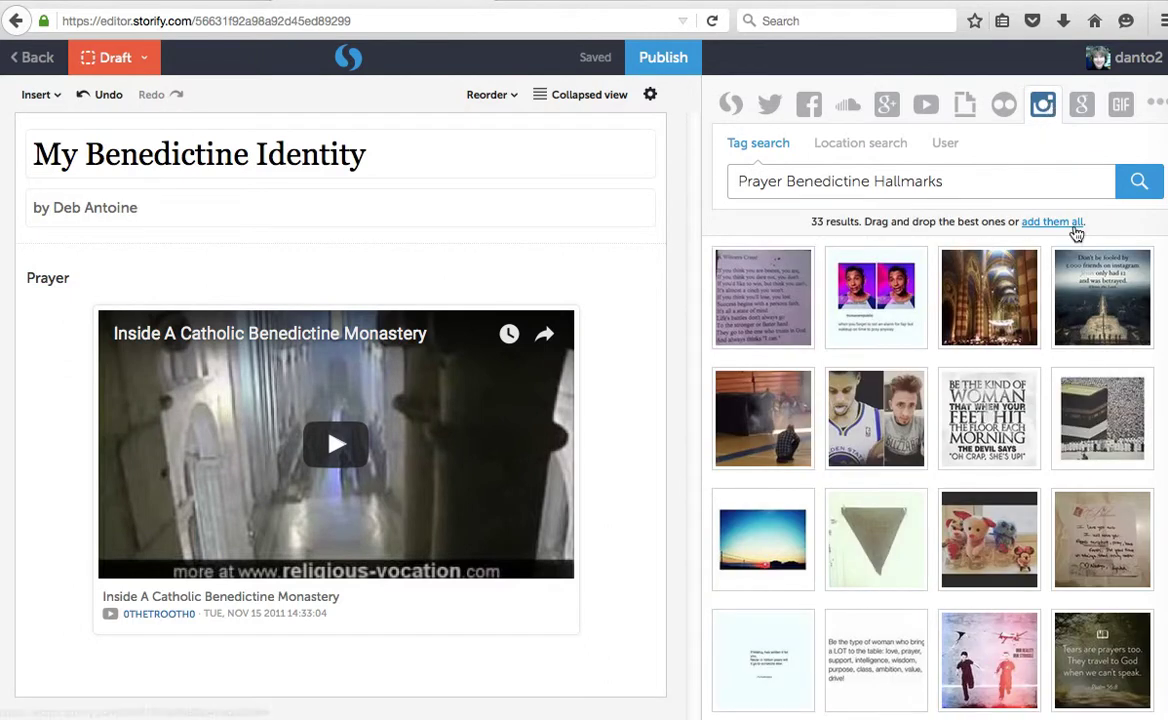
pyautogui.scroll(-3, 1000, 414)
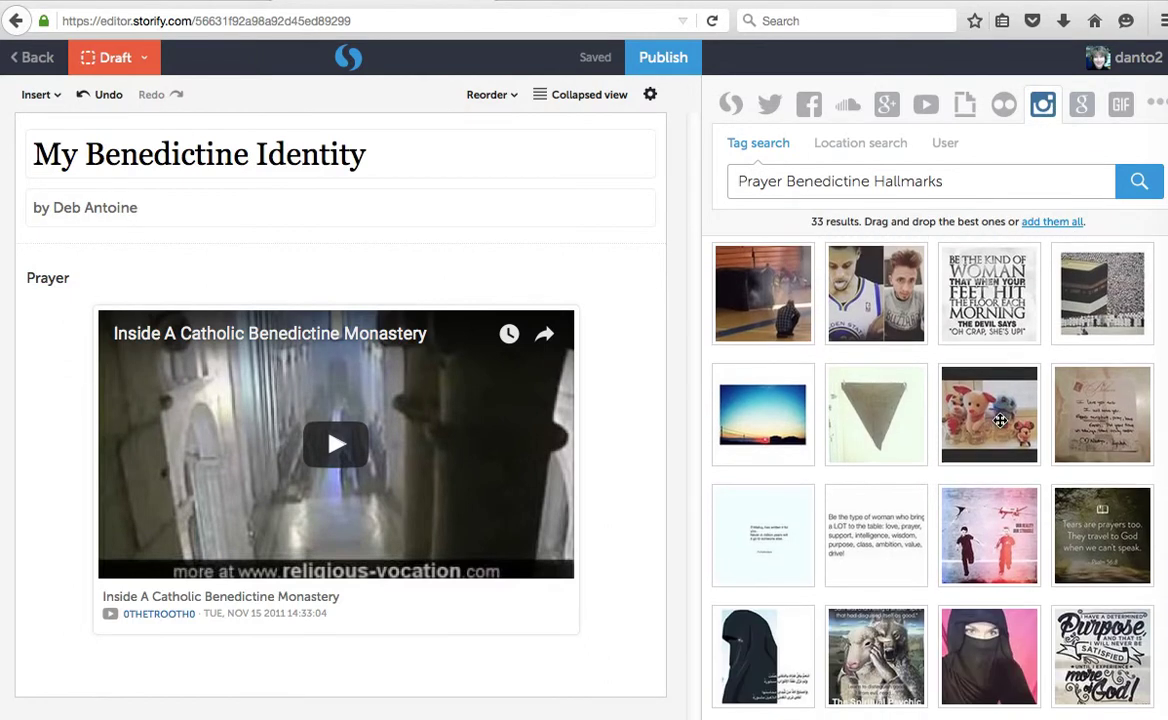
pyautogui.scroll(-5, 1000, 420)
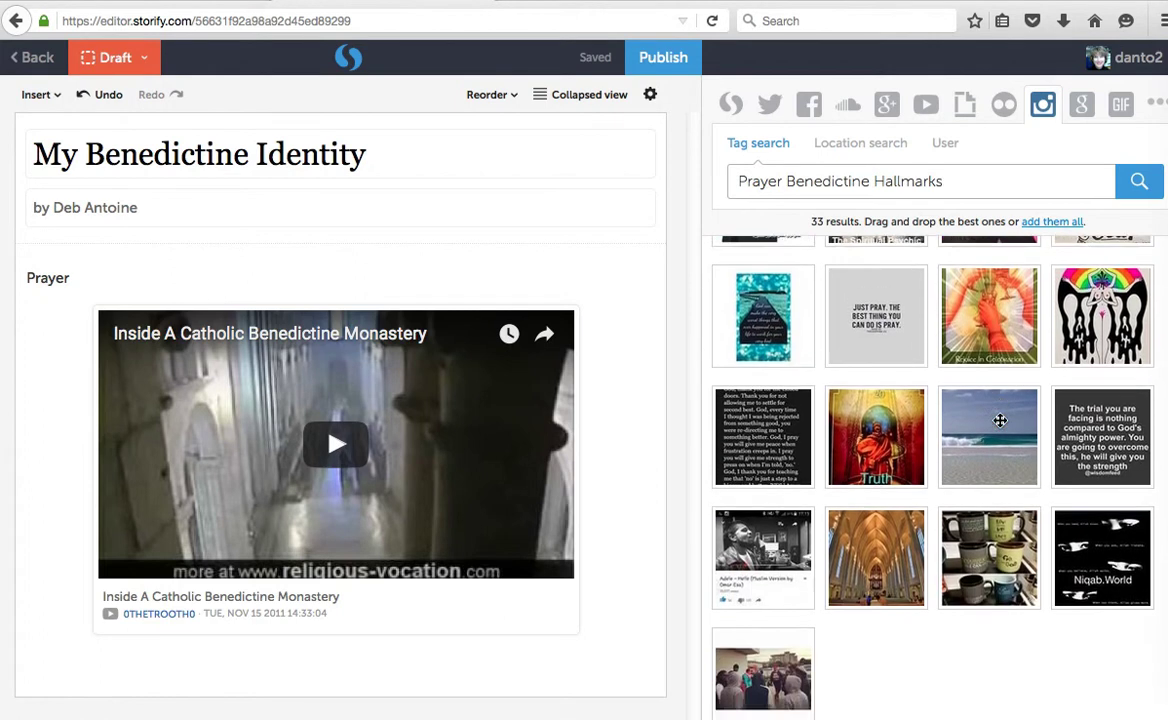
pyautogui.scroll(-1, 1000, 420)
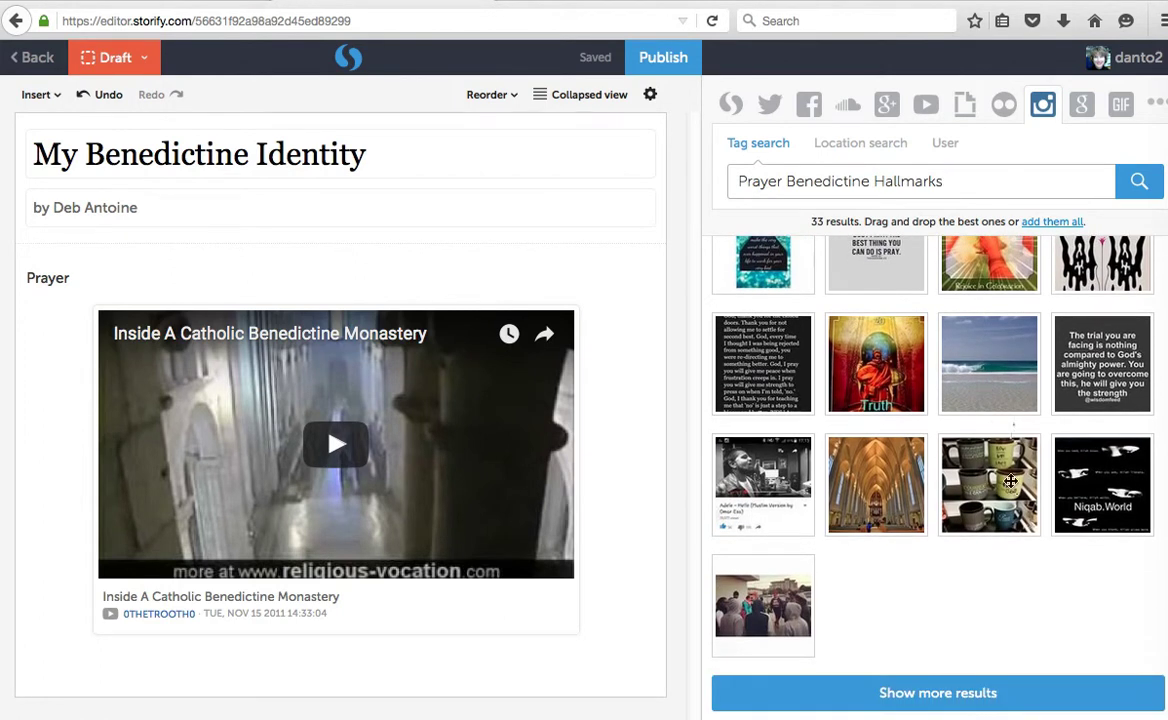
pyautogui.click(982, 693)
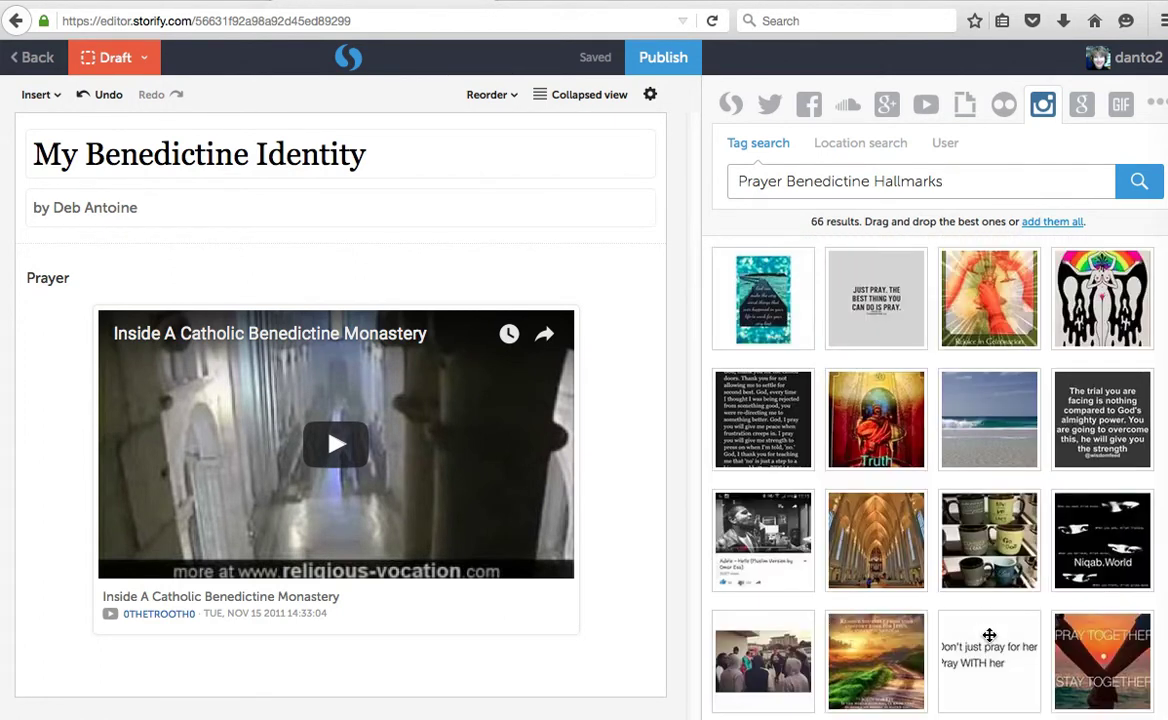
# Drag the 'My secret is simple.. I pray.' image into the story below the video.
pyautogui.scroll(-5, 988, 630)
pyautogui.scroll(-5, 988, 630)
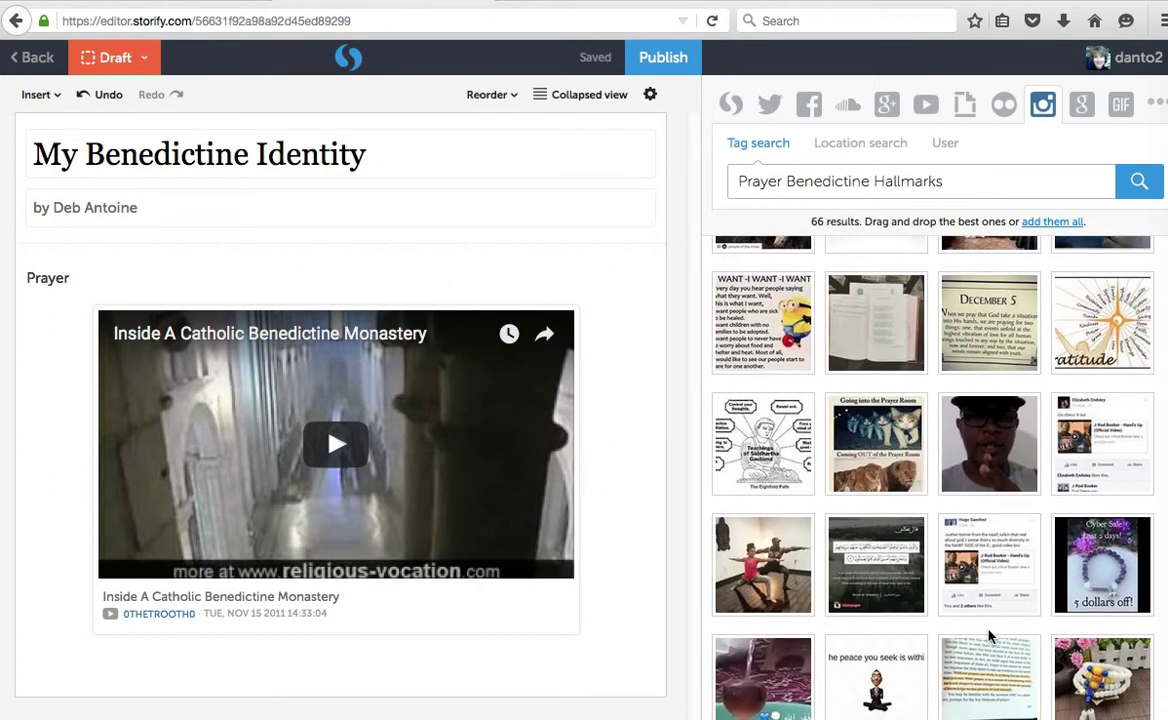
pyautogui.scroll(-3, 988, 632)
pyautogui.scroll(-2, 988, 632)
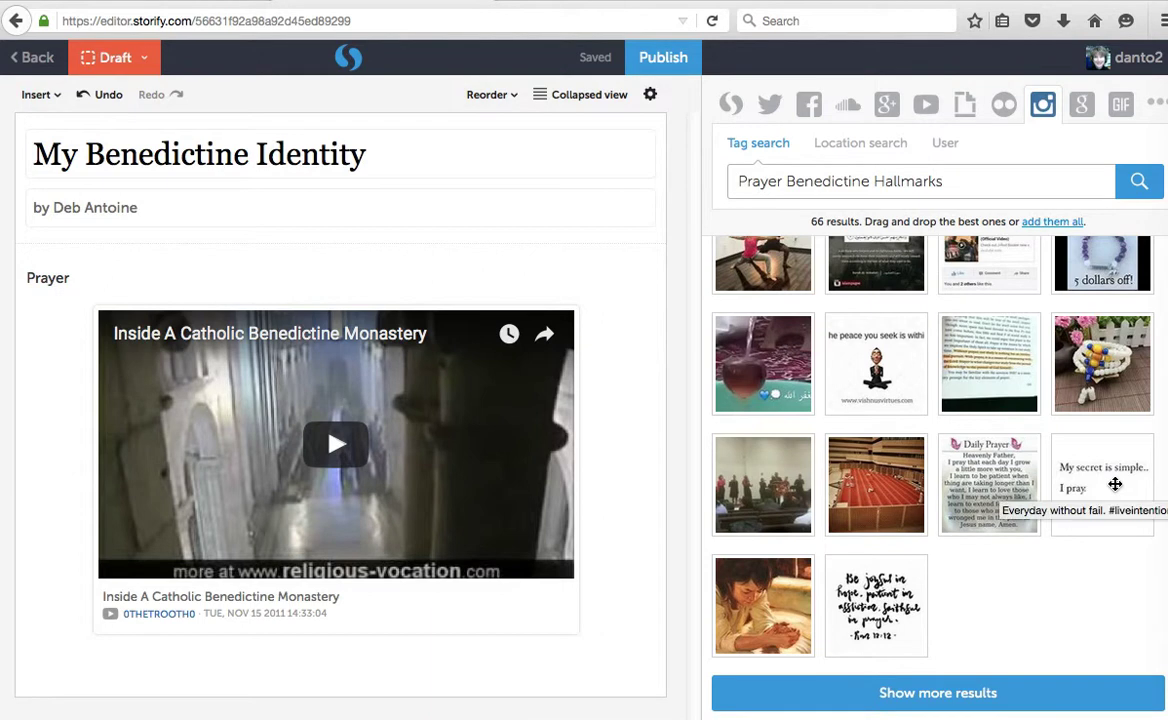
pyautogui.moveTo(1115, 484); pyautogui.dragTo(308, 706)
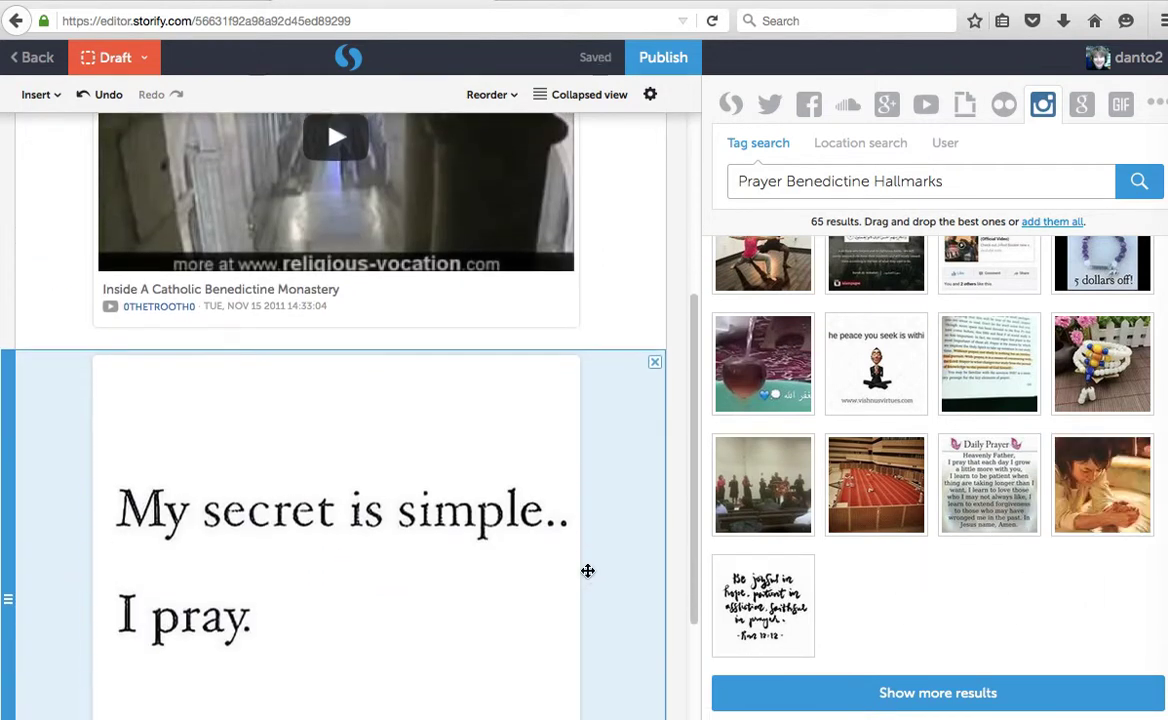
pyautogui.scroll(-2, 588, 571)
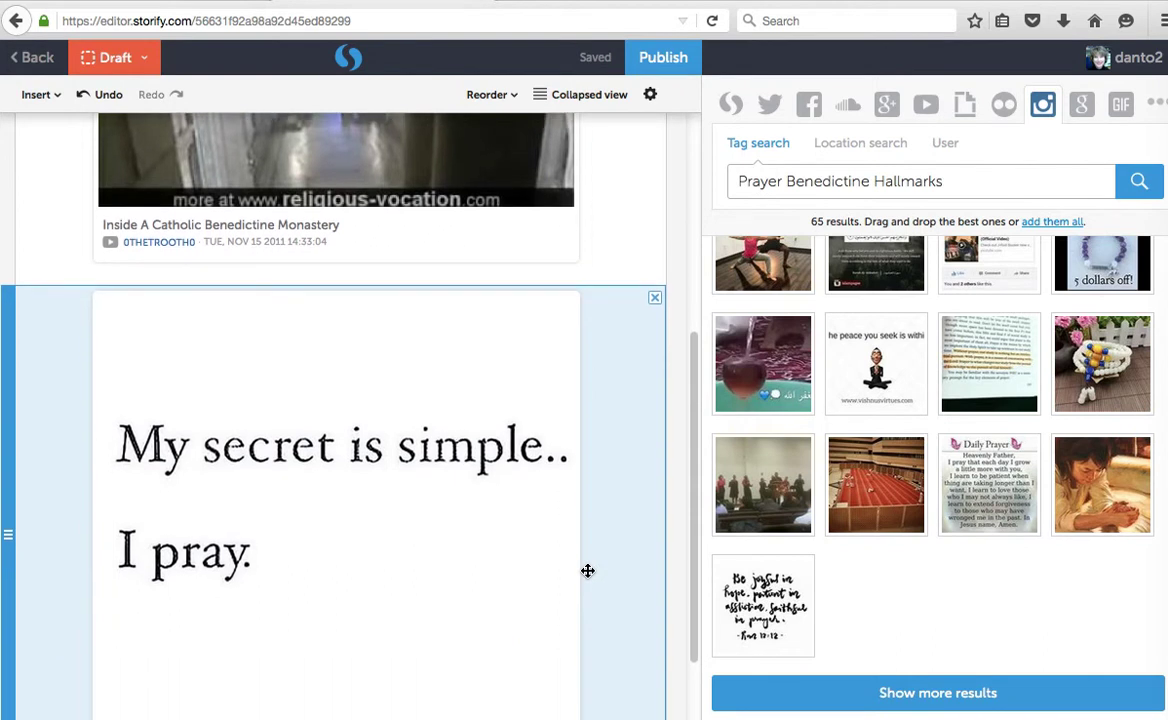
pyautogui.scroll(6, 588, 571)
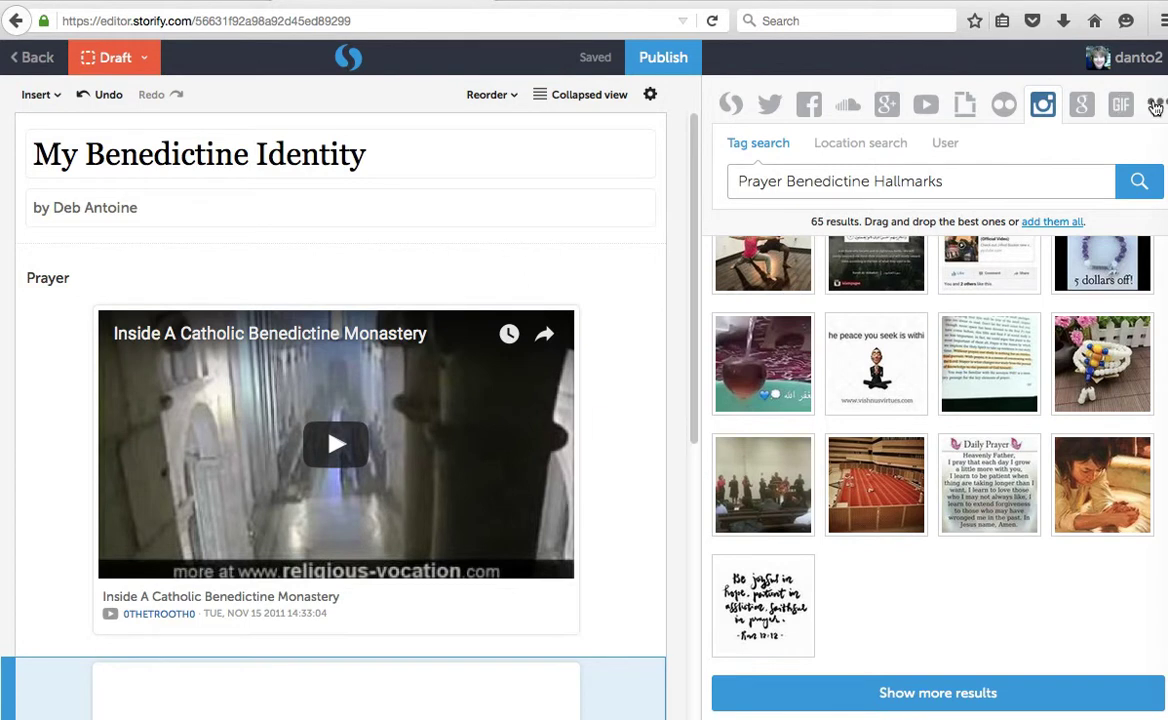
# Embed the ben.edu URL and drag its 'Benedictine | Catholic Universities' card below the image.
pyautogui.click(1155, 106)
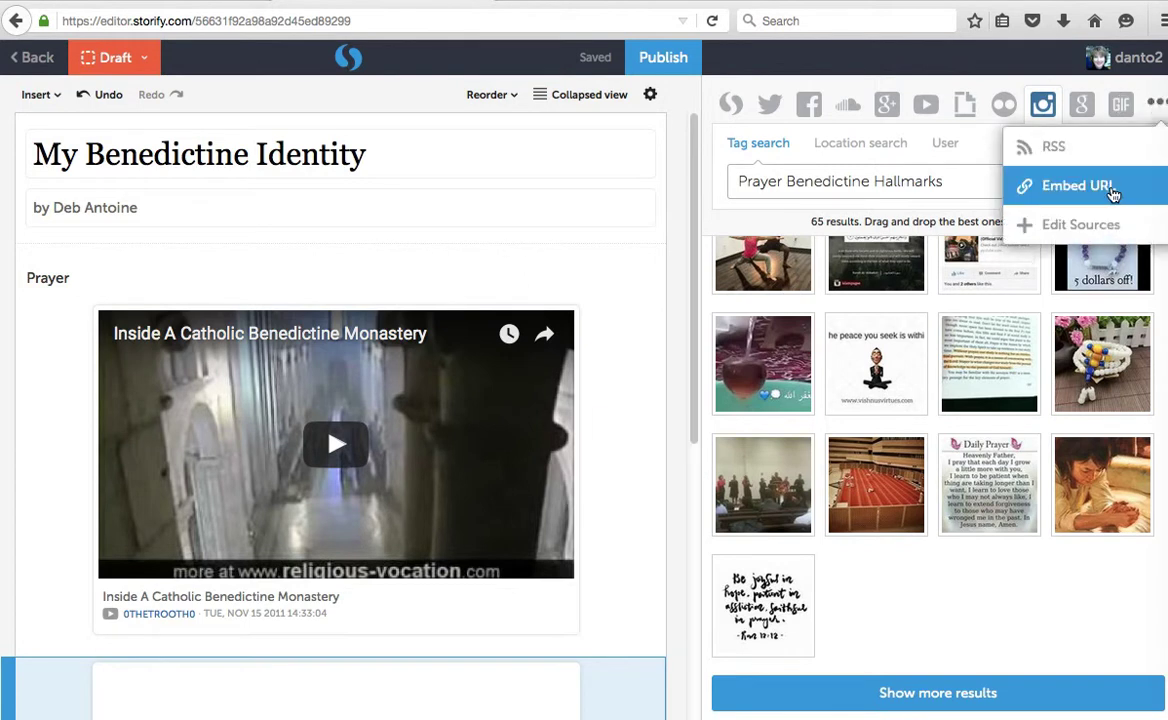
pyautogui.click(1040, 186)
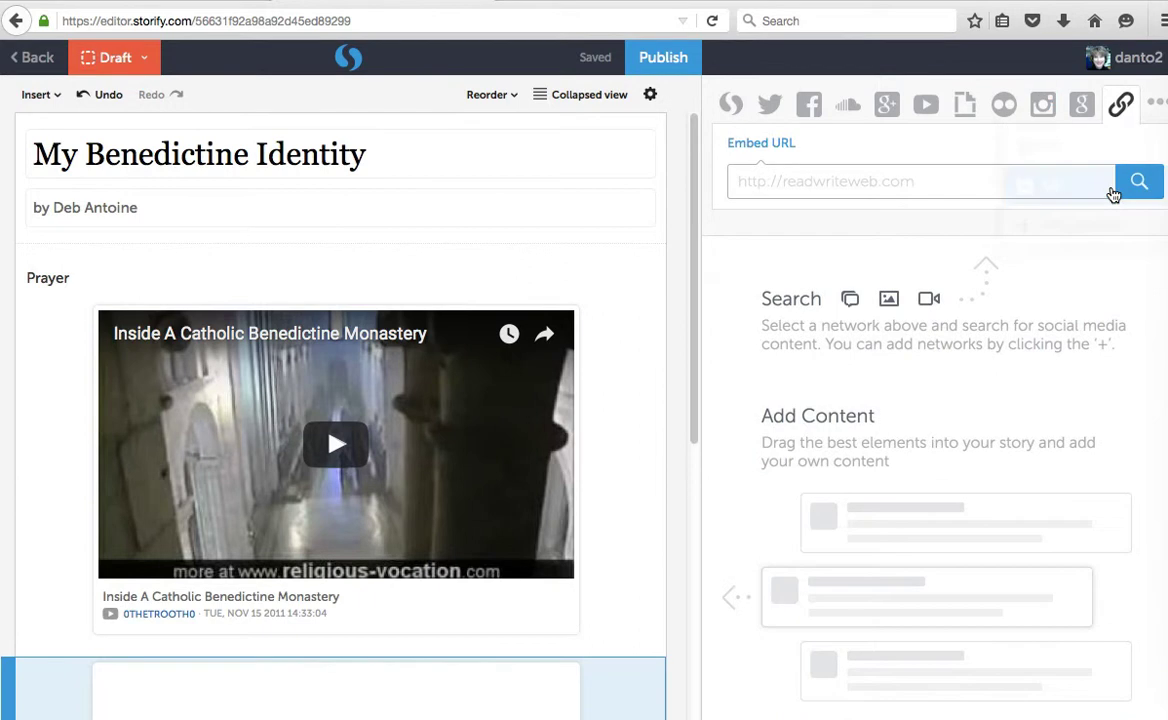
pyautogui.click(953, 184)
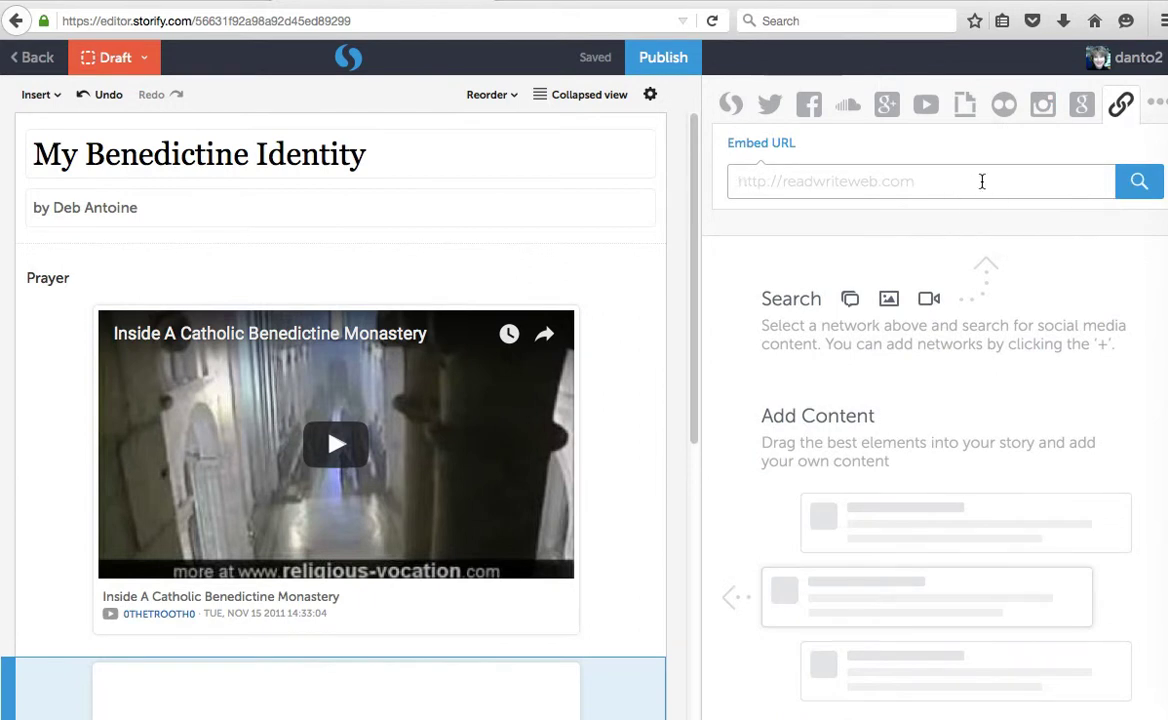
pyautogui.write('b')
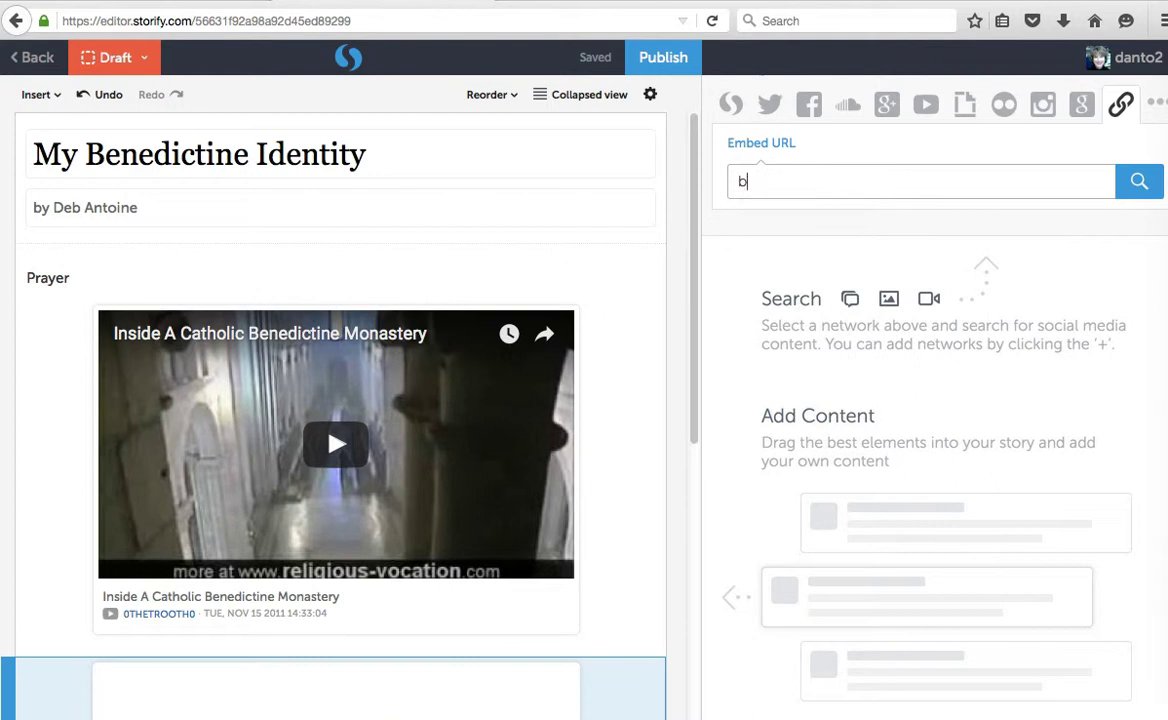
pyautogui.write('en.edu')
pyautogui.press('Return')
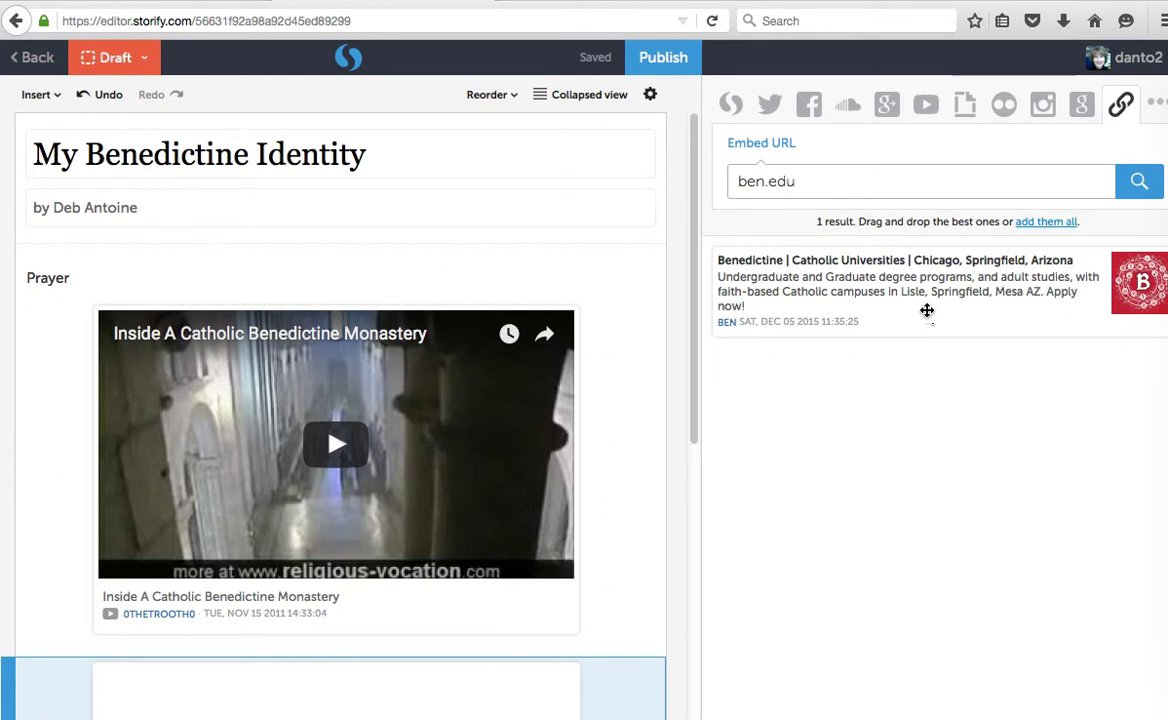
pyautogui.moveTo(927, 310); pyautogui.dragTo(329, 679)
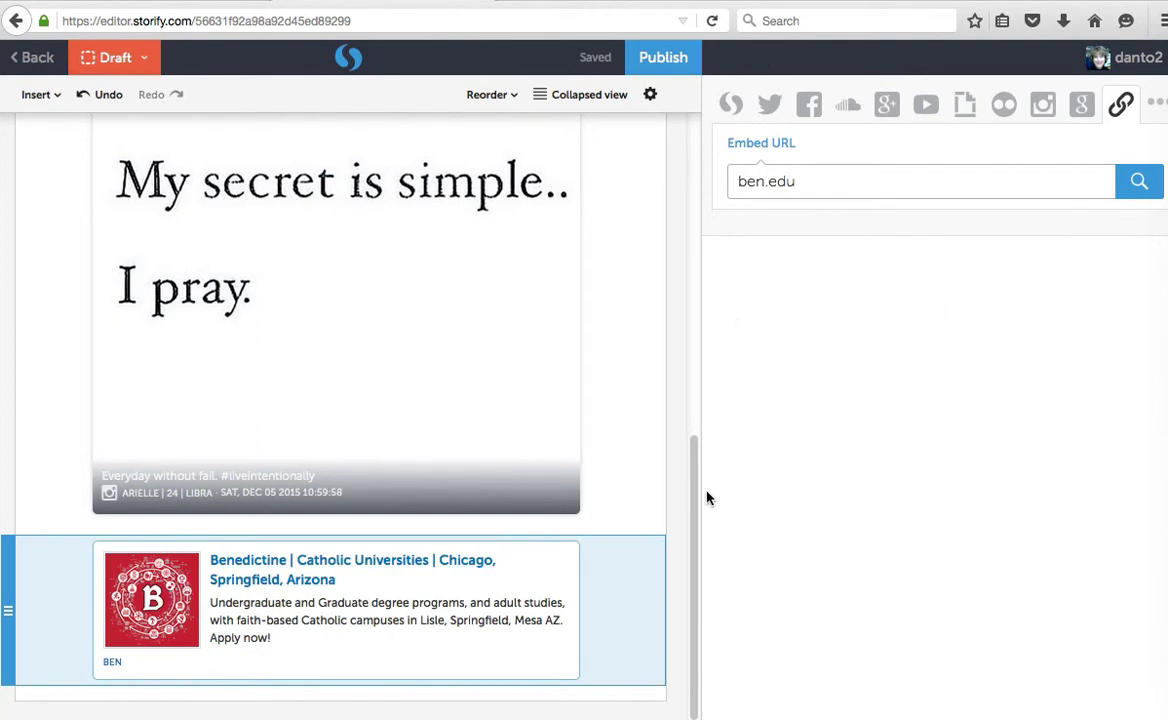
pyautogui.moveTo(692, 480); pyautogui.dragTo(678, 229)
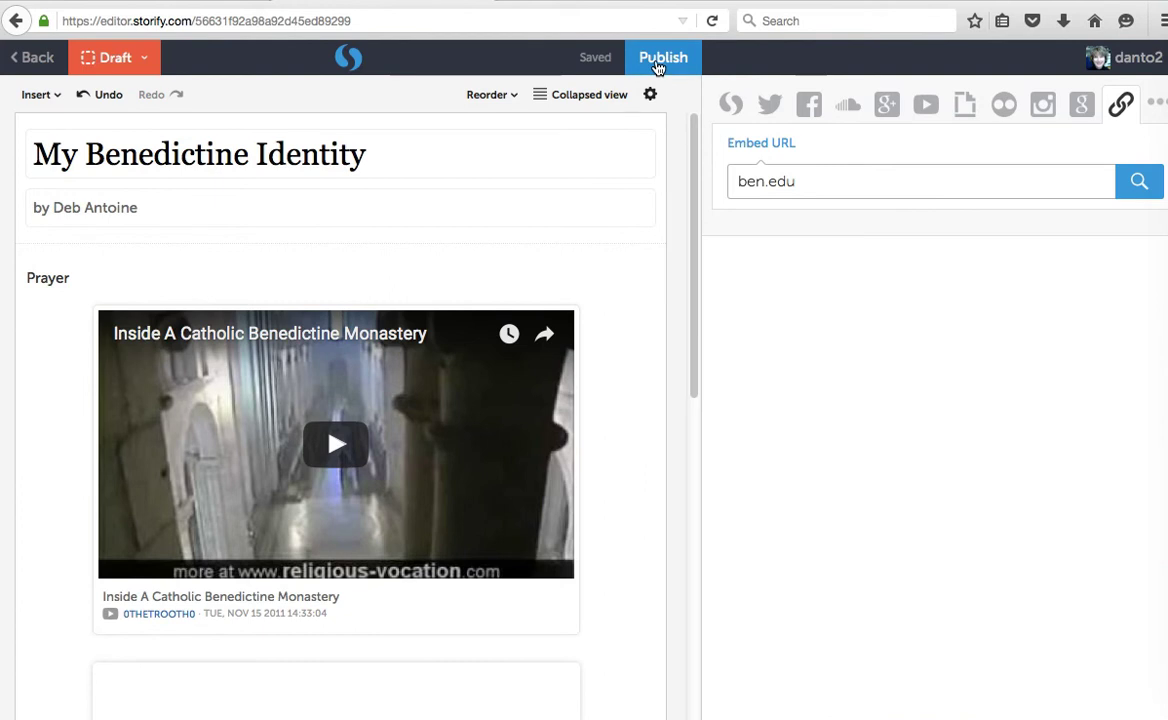
# Publish the story and scroll through the live page with its video, image and link card.
pyautogui.click(657, 62)
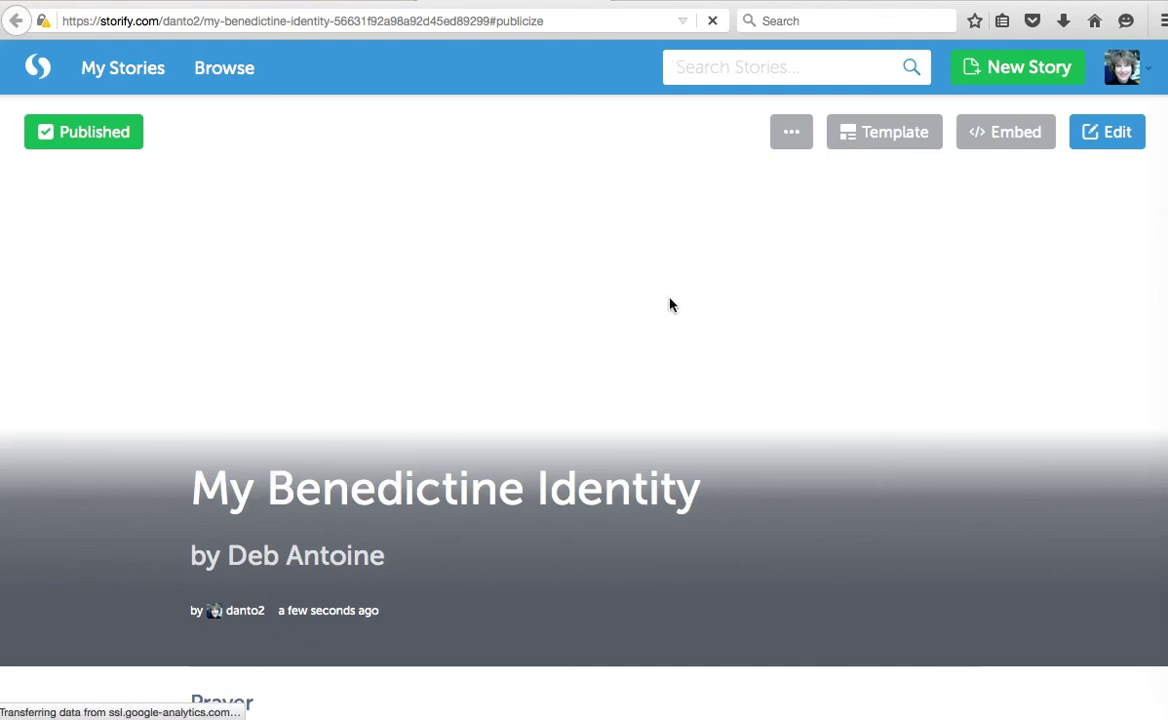
pyautogui.scroll(-5, 945, 363)
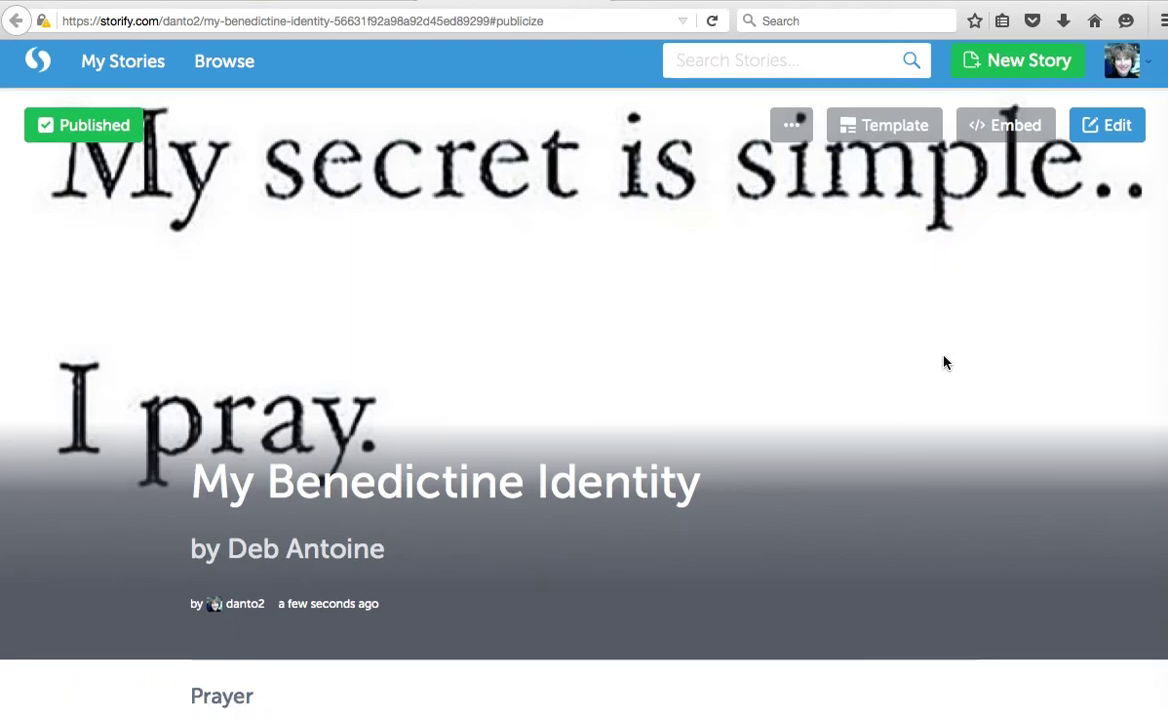
pyautogui.scroll(-10, 945, 363)
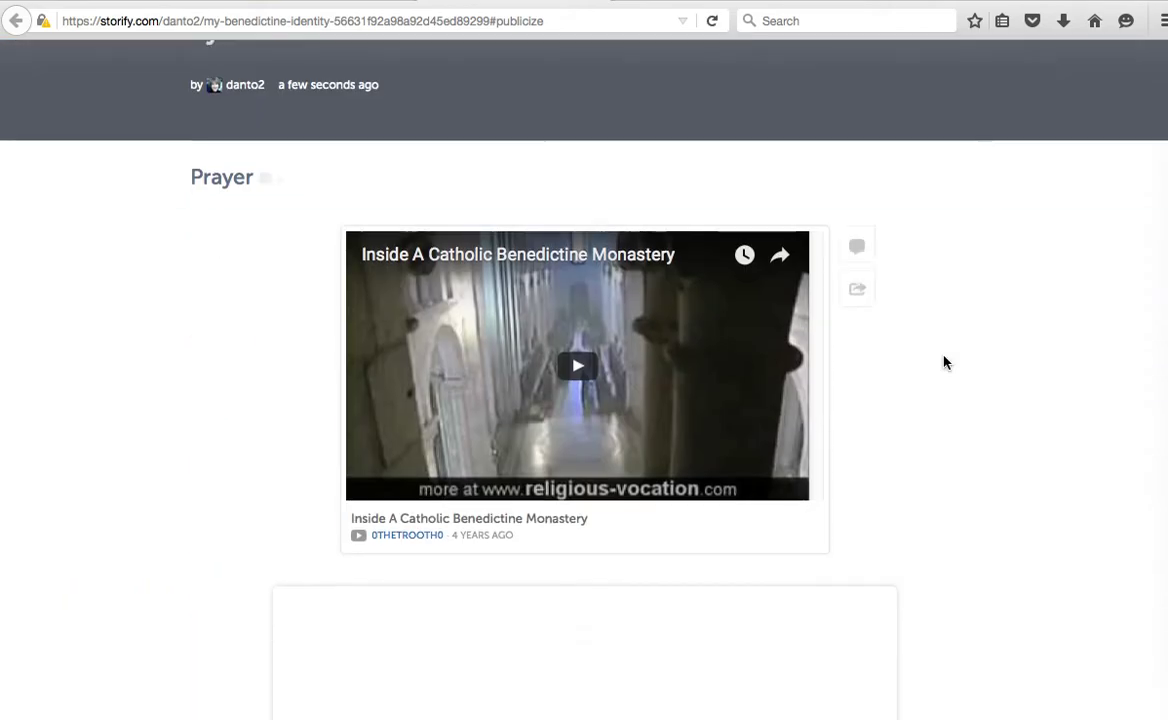
pyautogui.scroll(15, 945, 363)
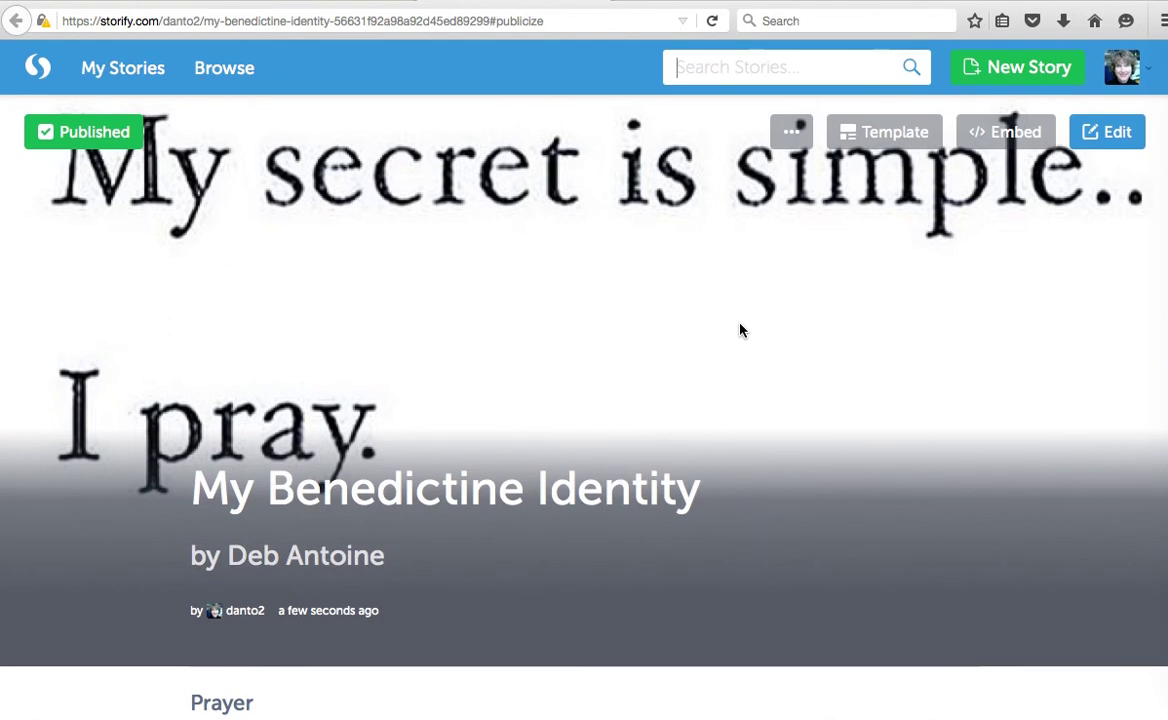
pyautogui.scroll(-2, 740, 330)
pyautogui.scroll(-3, 740, 330)
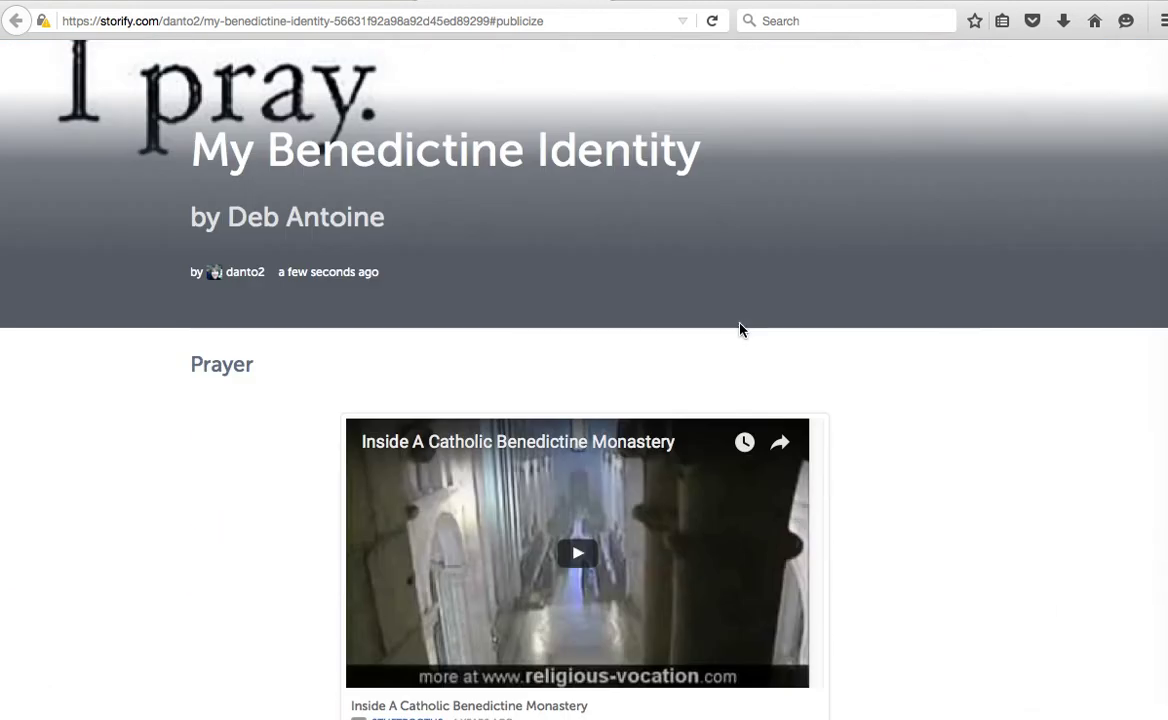
pyautogui.scroll(-6, 740, 330)
pyautogui.scroll(-3, 740, 330)
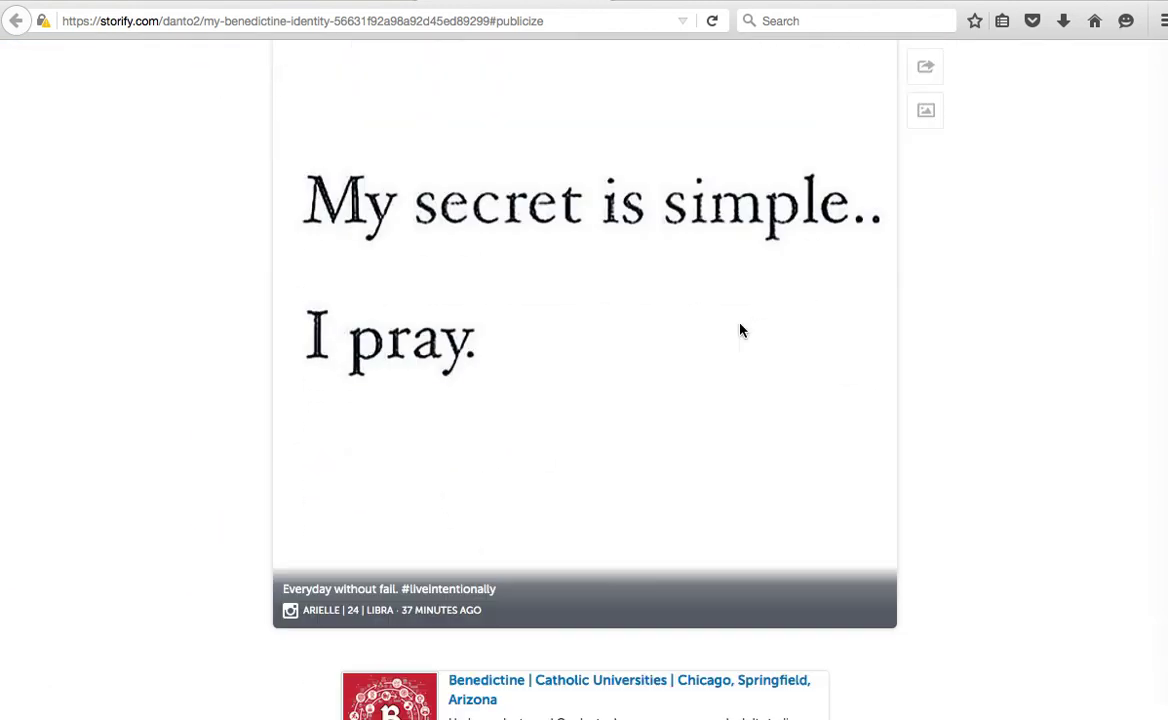
pyautogui.scroll(5, 740, 330)
pyautogui.scroll(10, 740, 330)
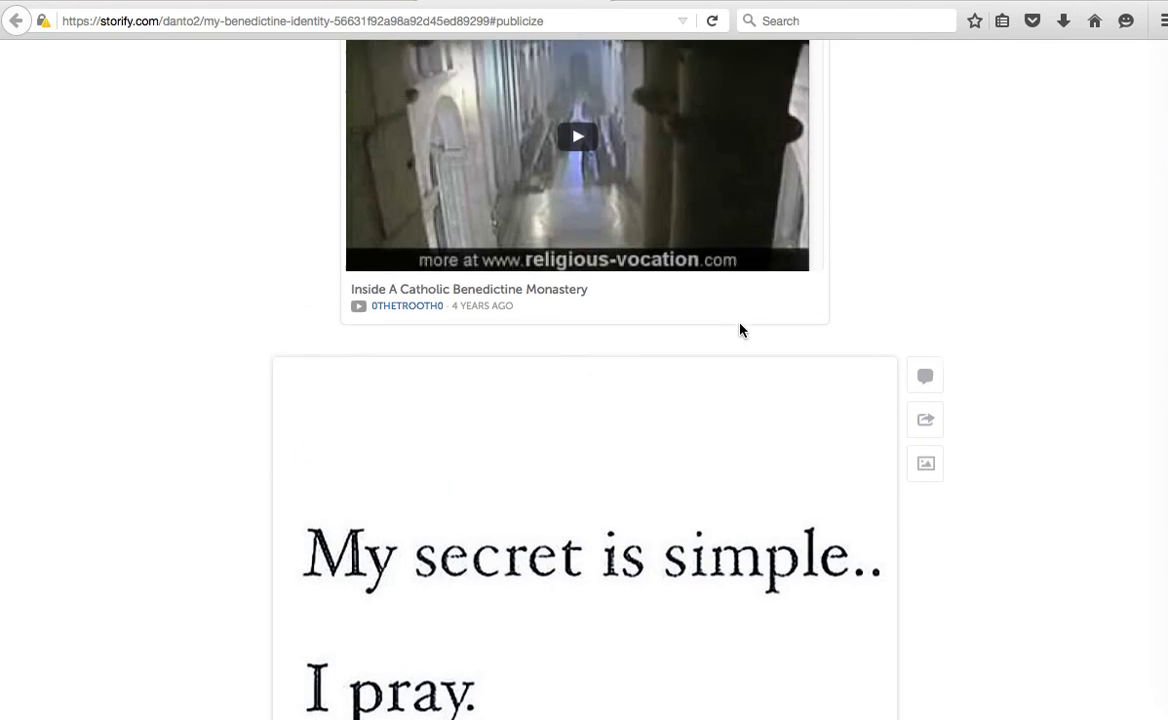